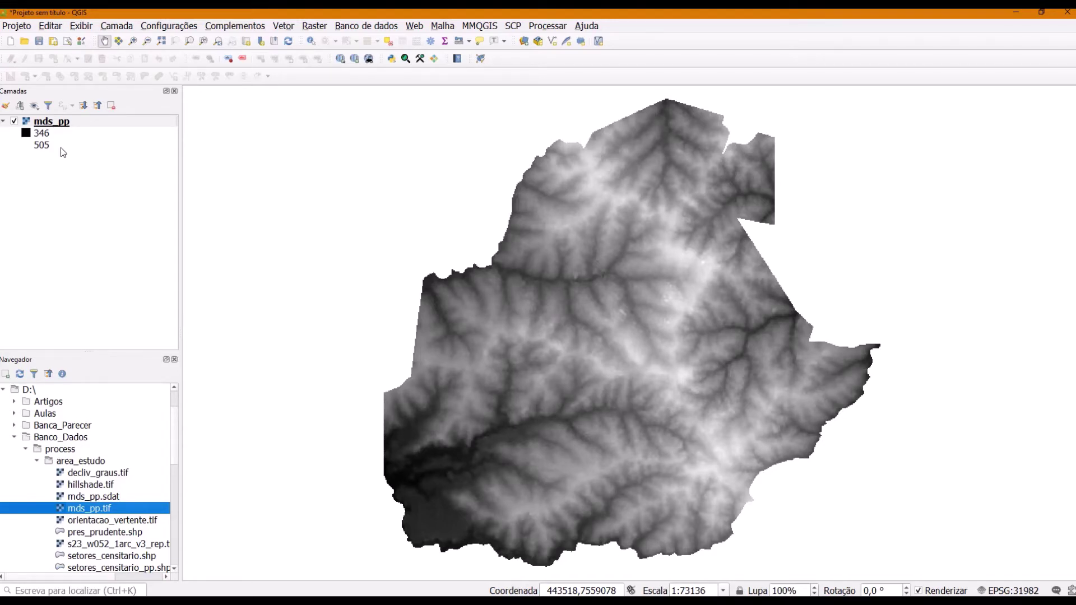
pyautogui.rightClick(35, 120)
pyautogui.press('Escape')
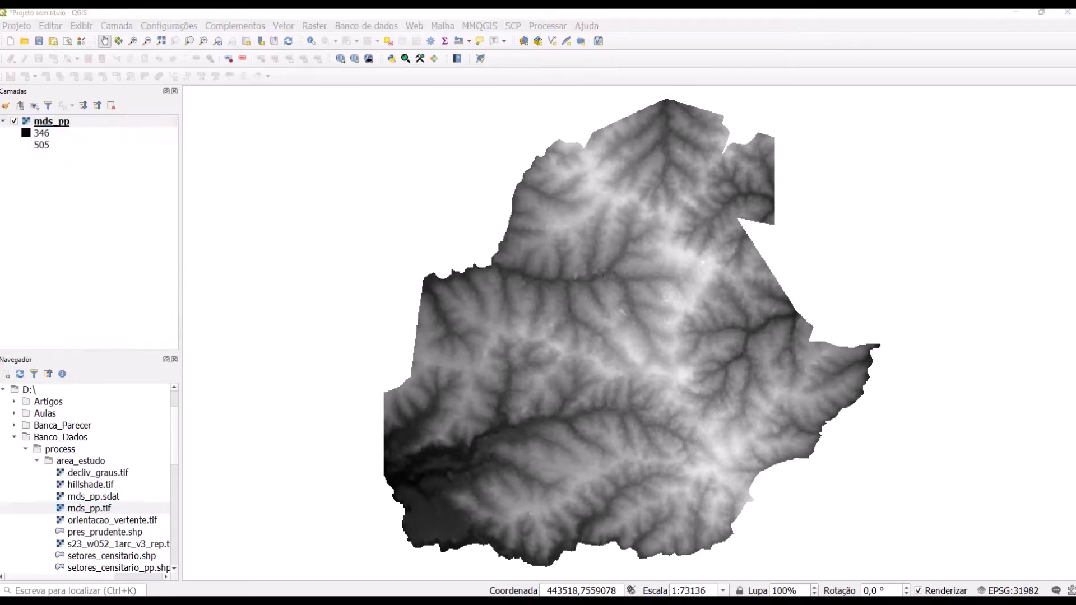
pyautogui.hotkey('alt', 'Tab')
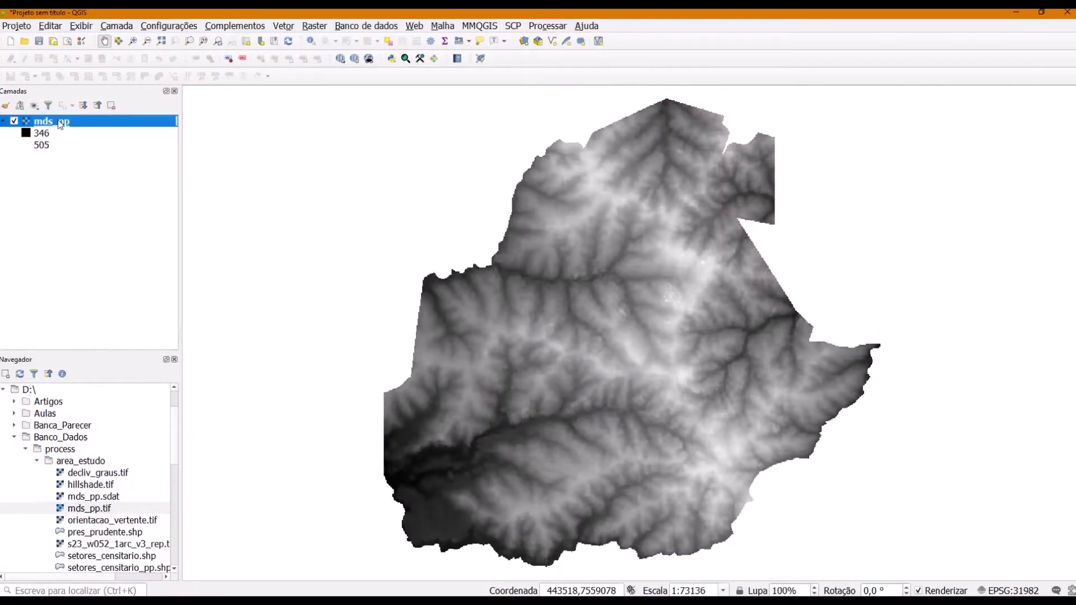
# - Examine the pixel size in the mds_pp layer's information properties, then close the properties
pyautogui.rightClick(59, 121)
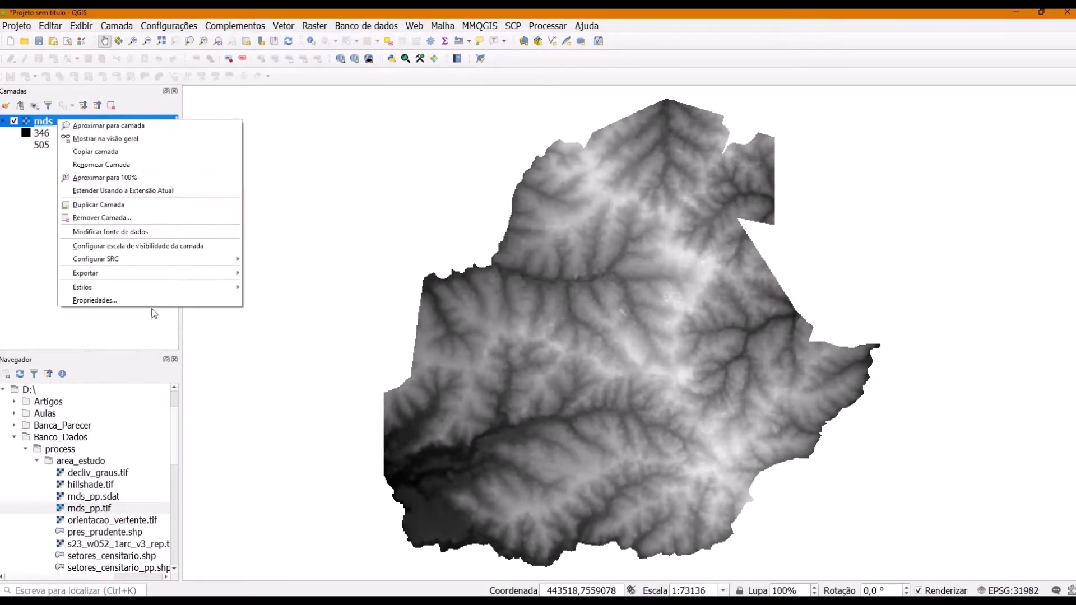
pyautogui.click(140, 301)
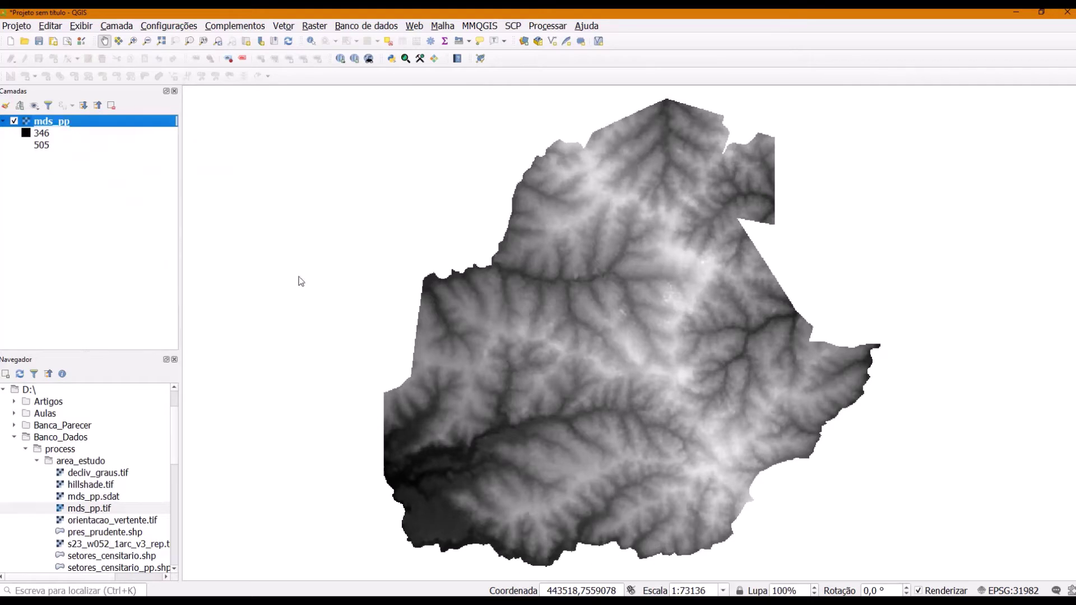
pyautogui.click(130, 56)
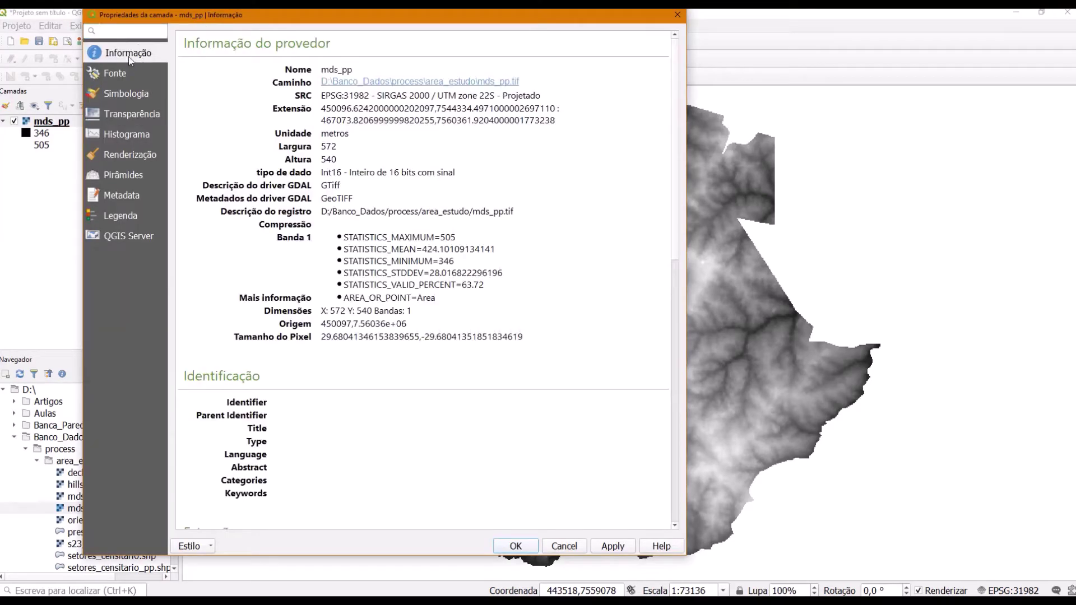
pyautogui.moveTo(387, 18); pyautogui.dragTo(384, 18)
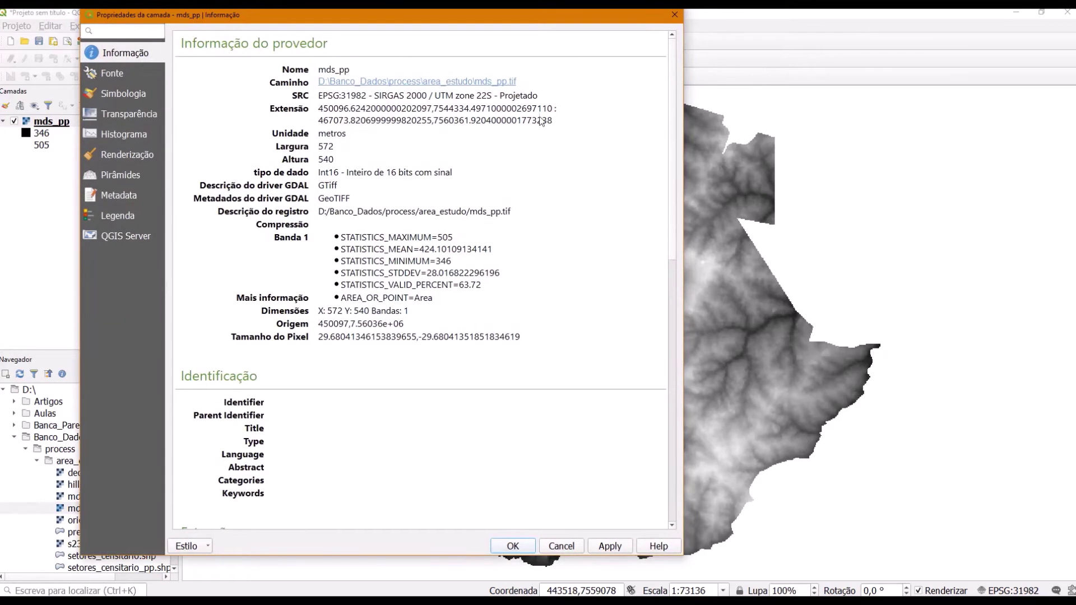
pyautogui.moveTo(671, 229); pyautogui.dragTo(654, 210)
pyautogui.moveTo(232, 337); pyautogui.dragTo(338, 343)
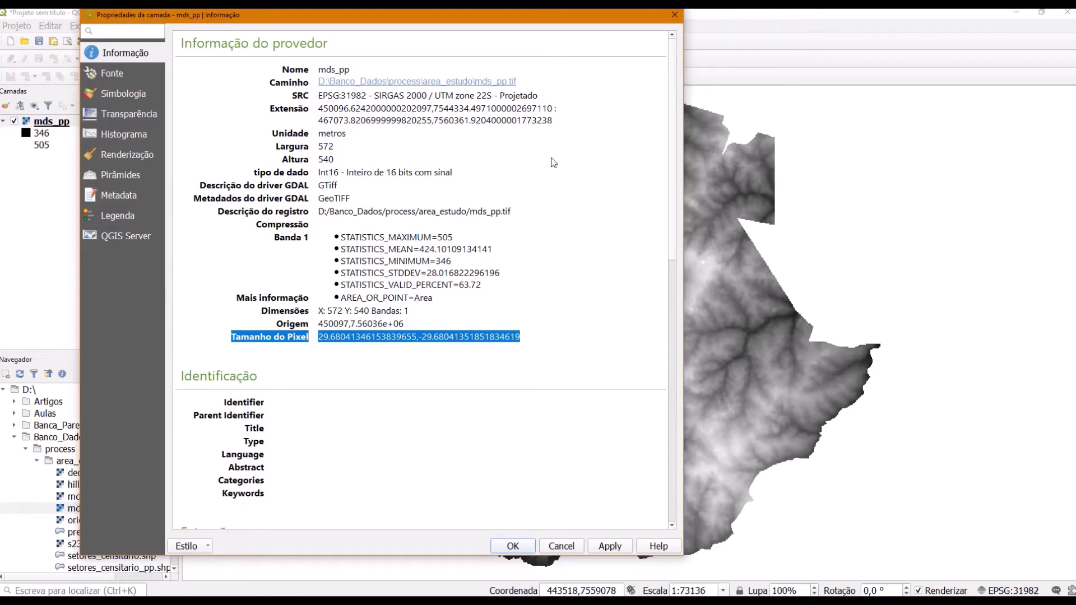
pyautogui.click(674, 16)
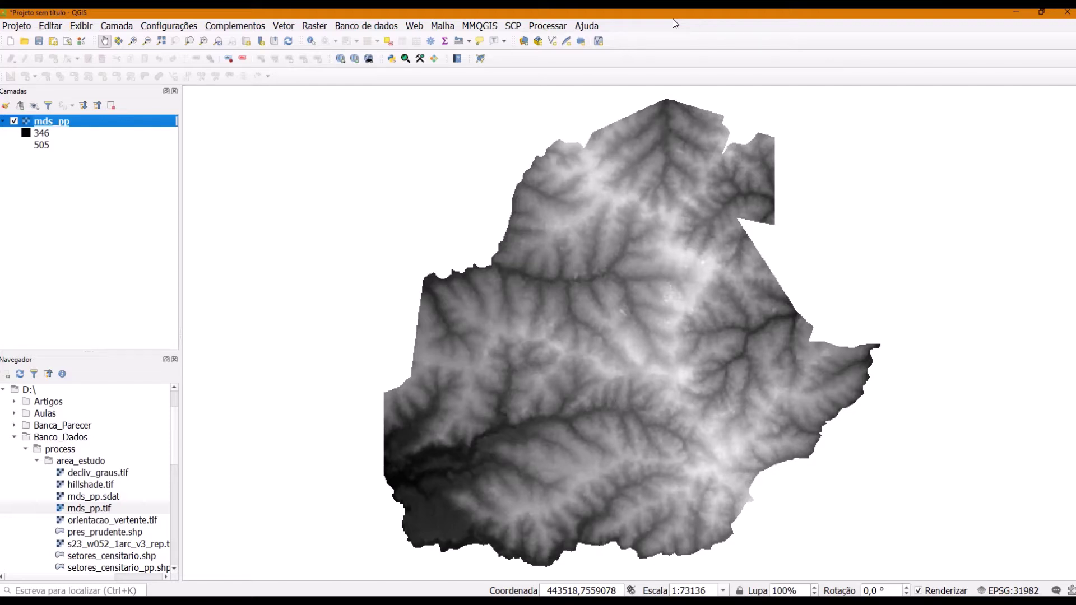
# - Set up a raster contour extraction with mds_pp as the input layer
pyautogui.click(314, 28)
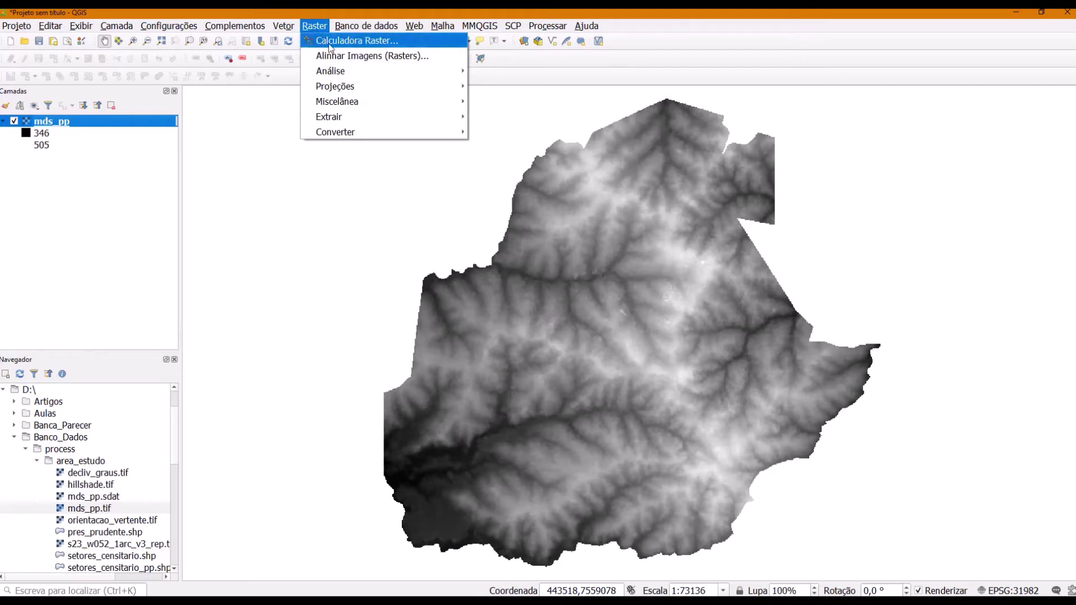
pyautogui.moveTo(432, 73)
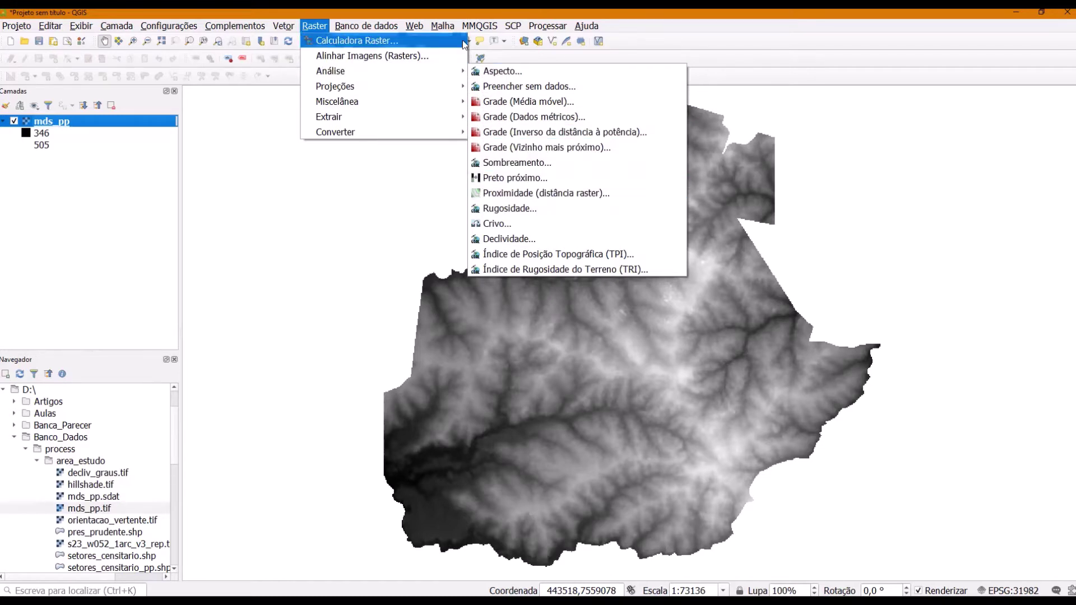
pyautogui.moveTo(442, 120)
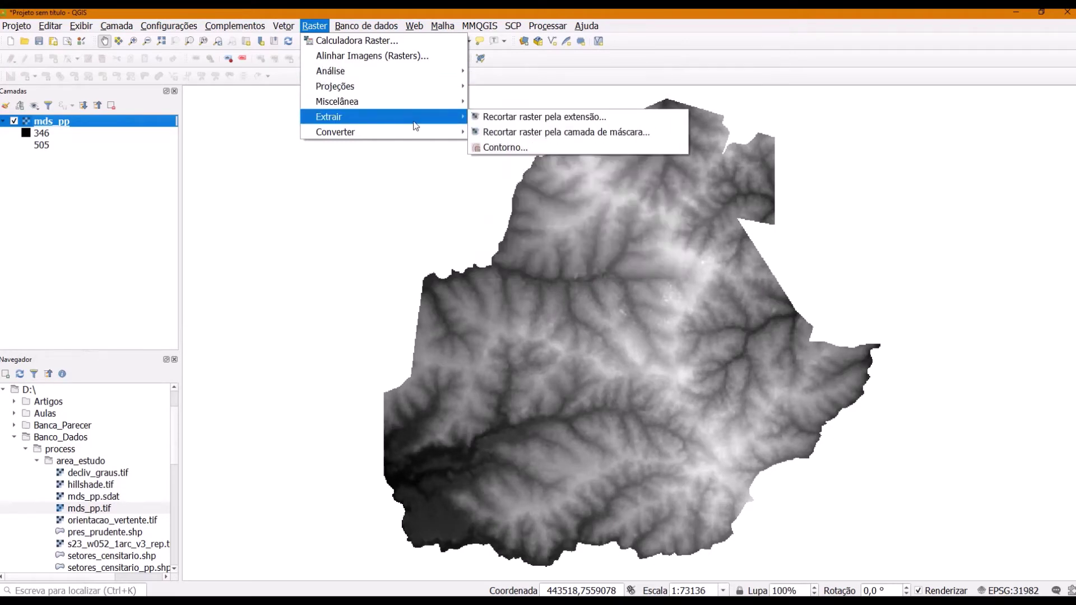
pyautogui.click(533, 147)
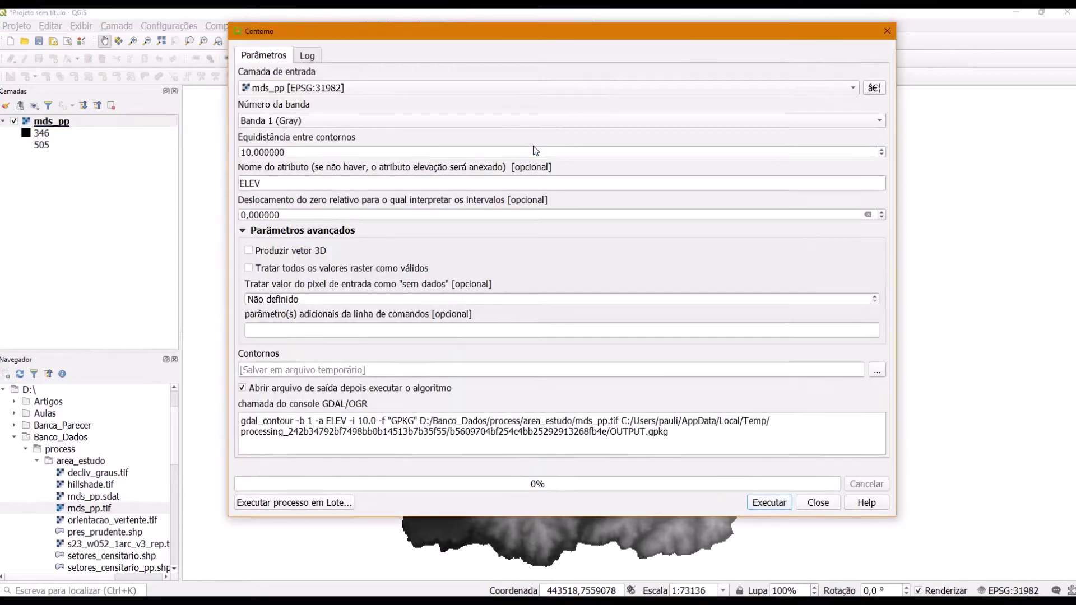
pyautogui.moveTo(431, 39); pyautogui.dragTo(419, 26)
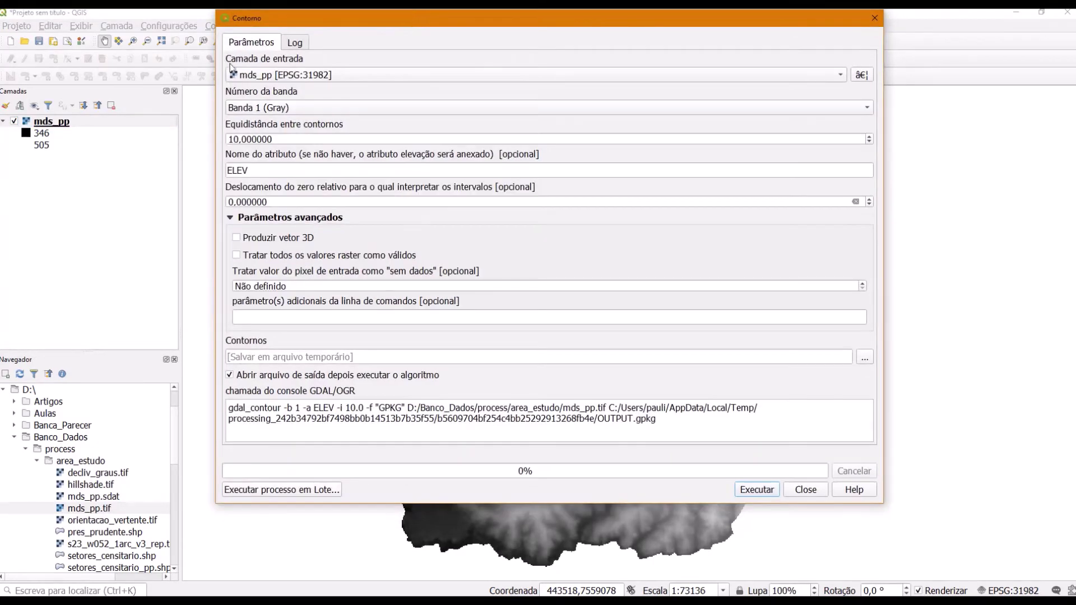
pyautogui.click(247, 80)
pyautogui.click(343, 79)
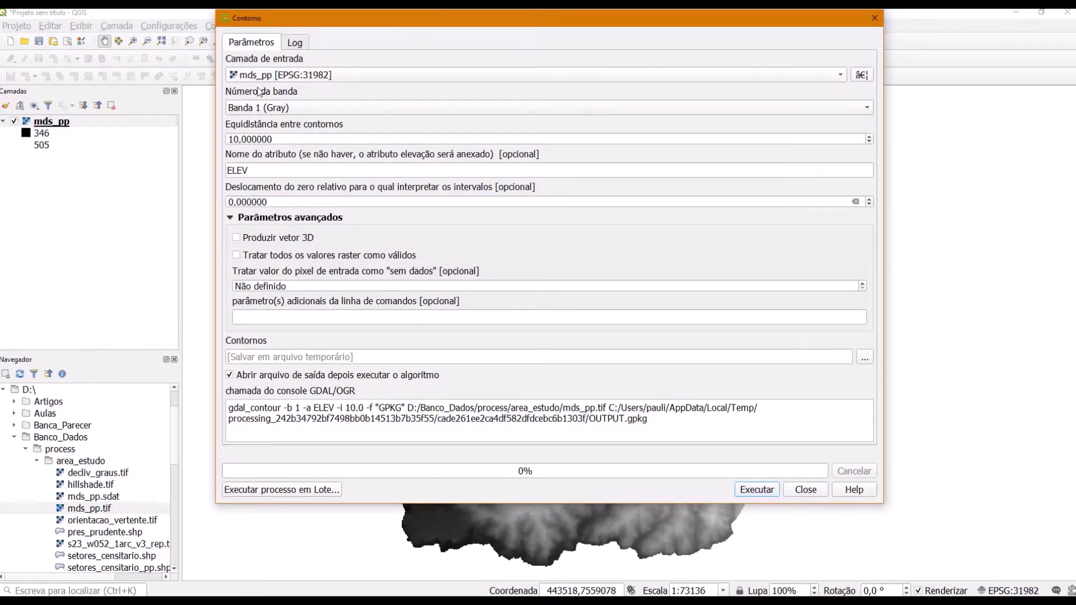
# - Set the contour interval to 50 and keep ELEV as the elevation attribute name
pyautogui.click(279, 140)
pyautogui.moveTo(278, 141); pyautogui.dragTo(227, 137)
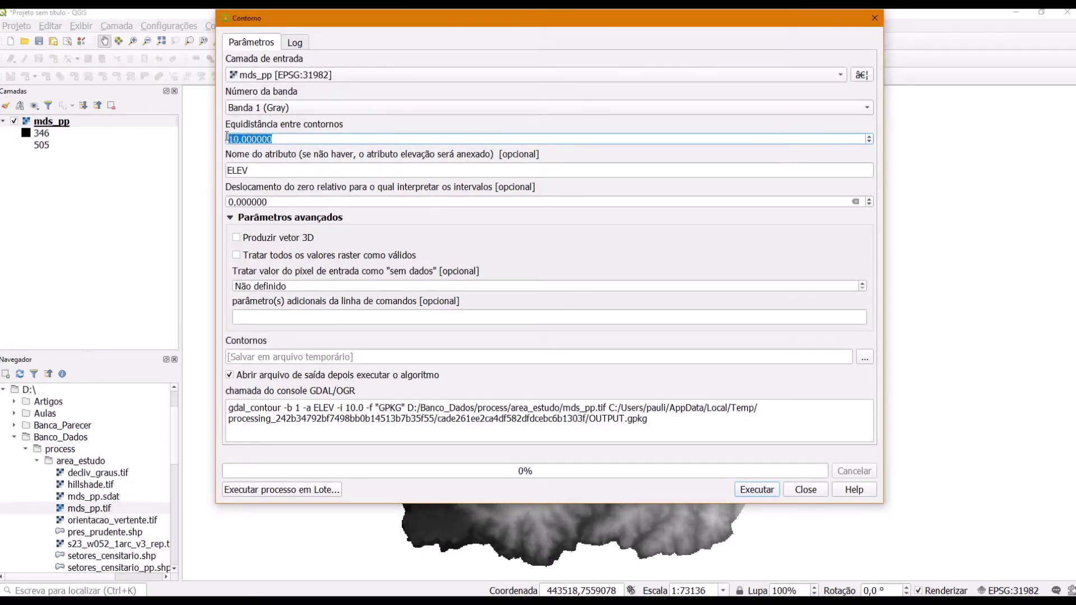
pyautogui.write('50')
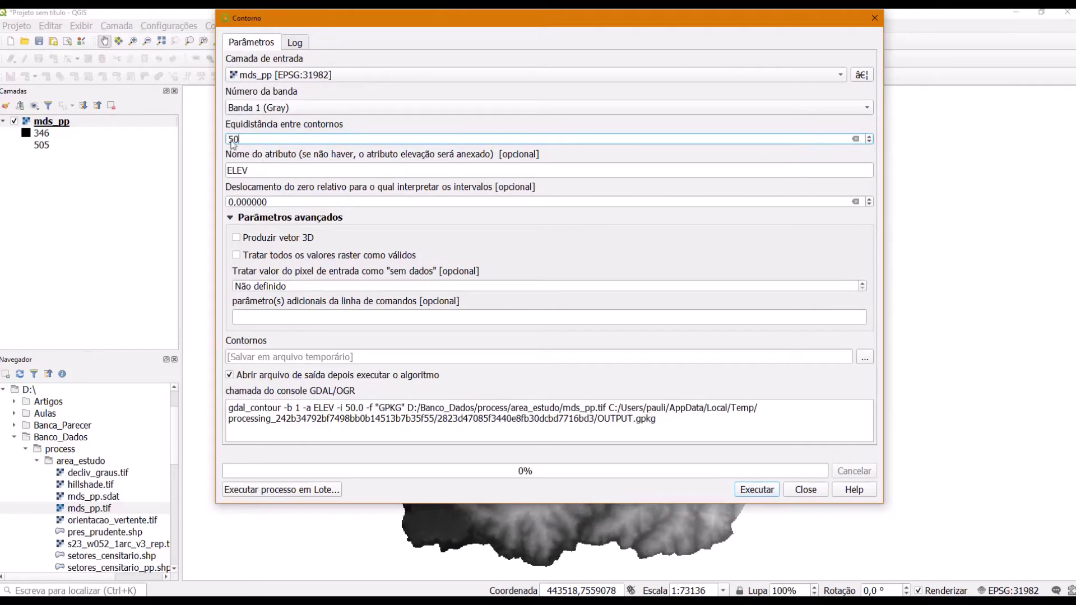
pyautogui.click(227, 170)
pyautogui.moveTo(226, 170); pyautogui.dragTo(261, 173)
pyautogui.click(263, 174)
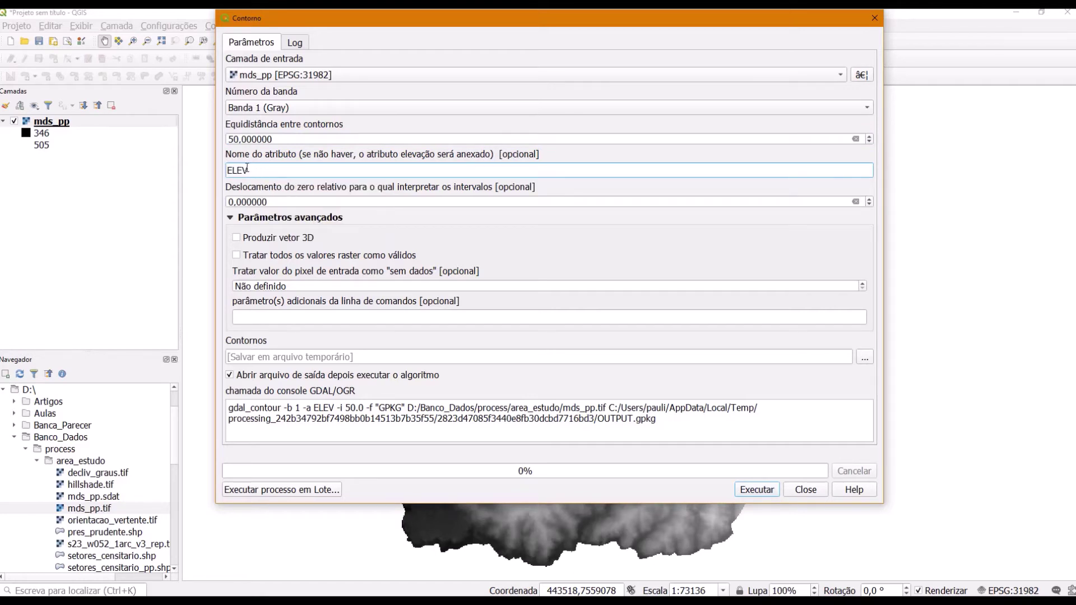
pyautogui.moveTo(227, 171); pyautogui.dragTo(256, 172)
pyautogui.click(255, 172)
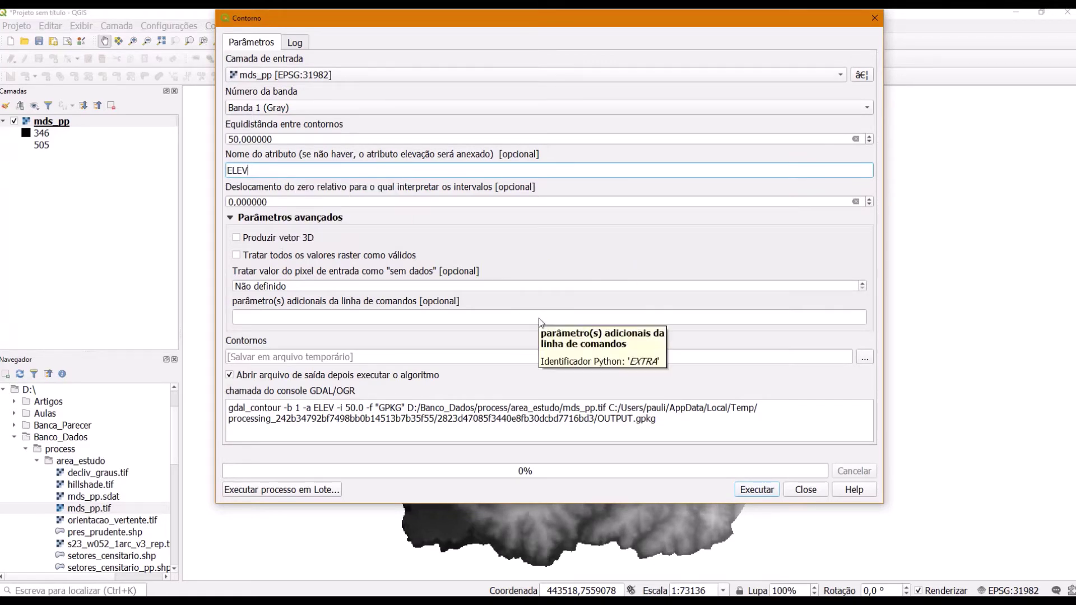
# - Set the contour output to a shapefile named curvas_nivel_50m in the area_estudo folder
pyautogui.click(865, 357)
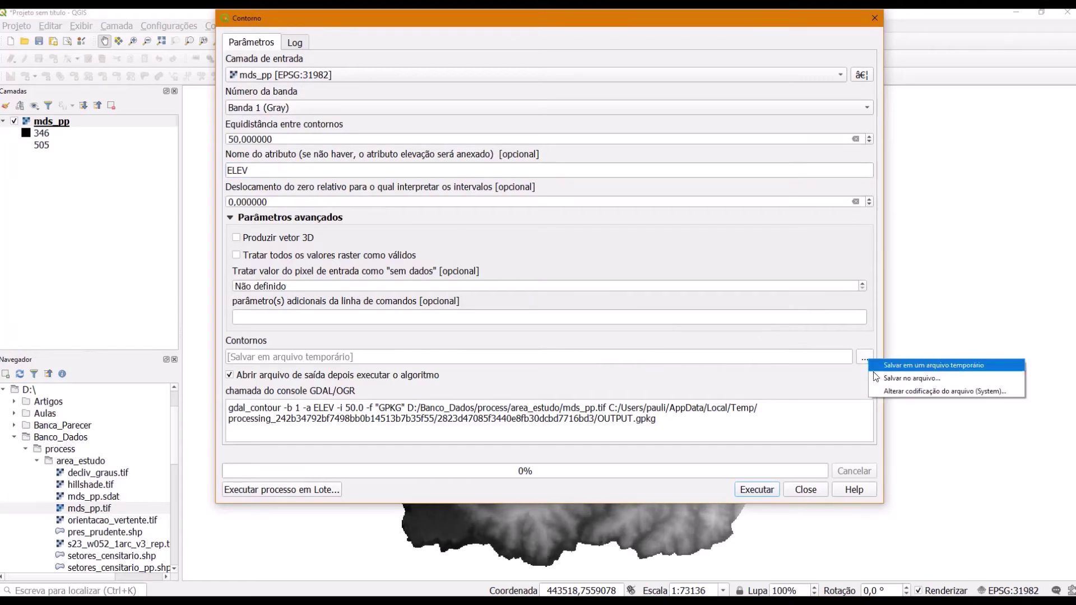
pyautogui.click(902, 381)
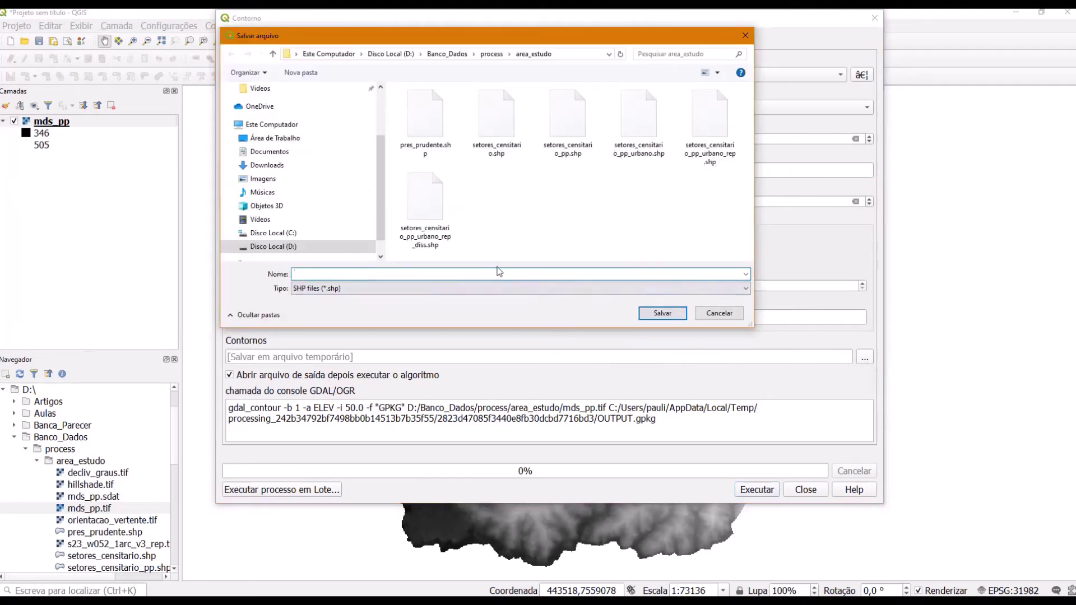
pyautogui.write('curvas_nivel_50m')
pyautogui.click(657, 314)
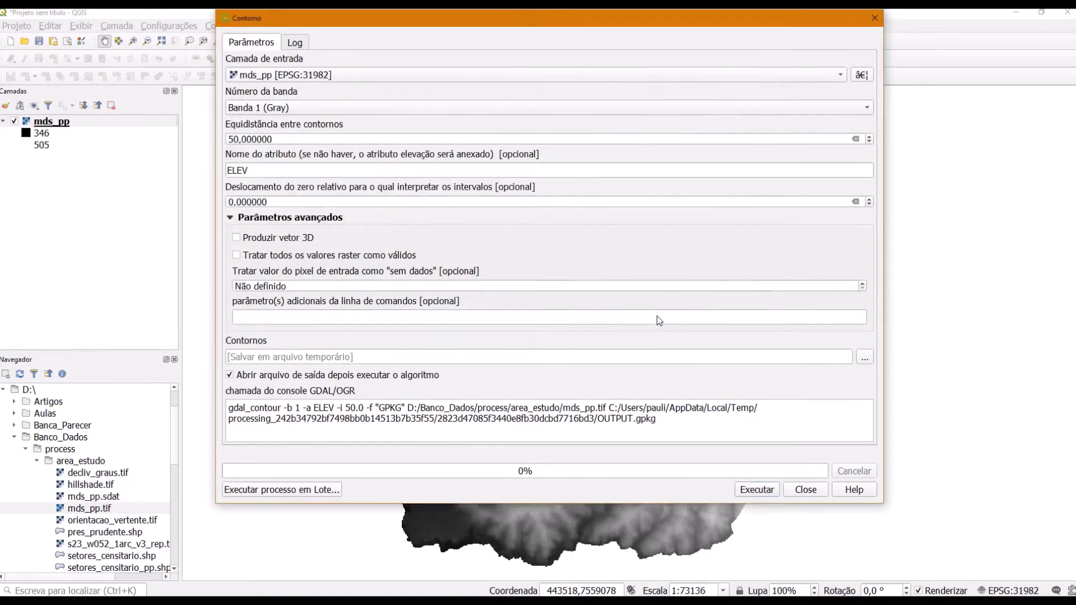
# - Turn off opening the output after execution, run the contour extraction and close the tool
pyautogui.click(297, 378)
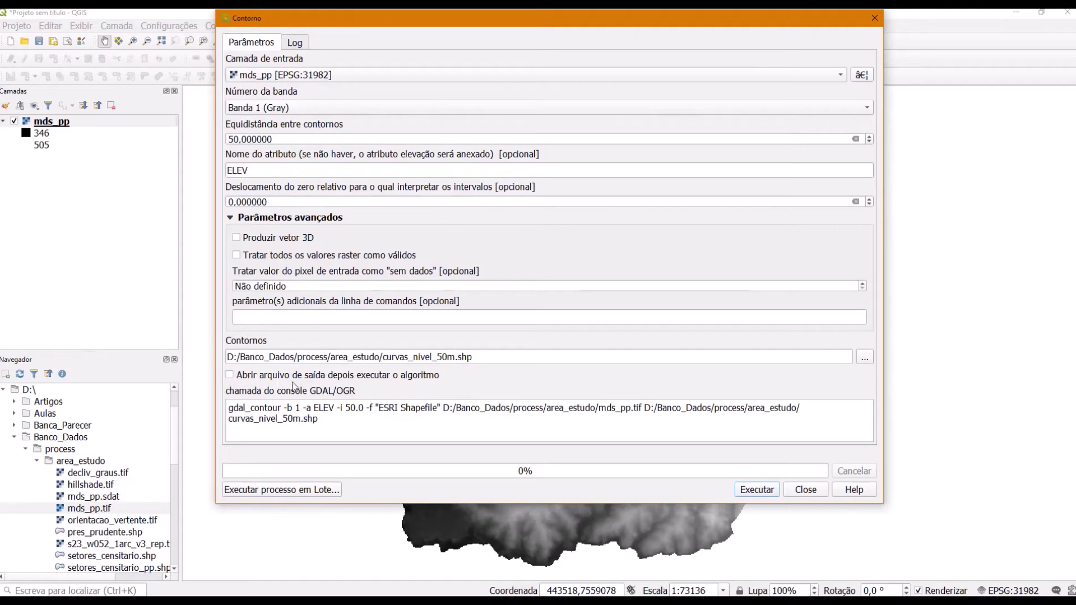
pyautogui.click(756, 495)
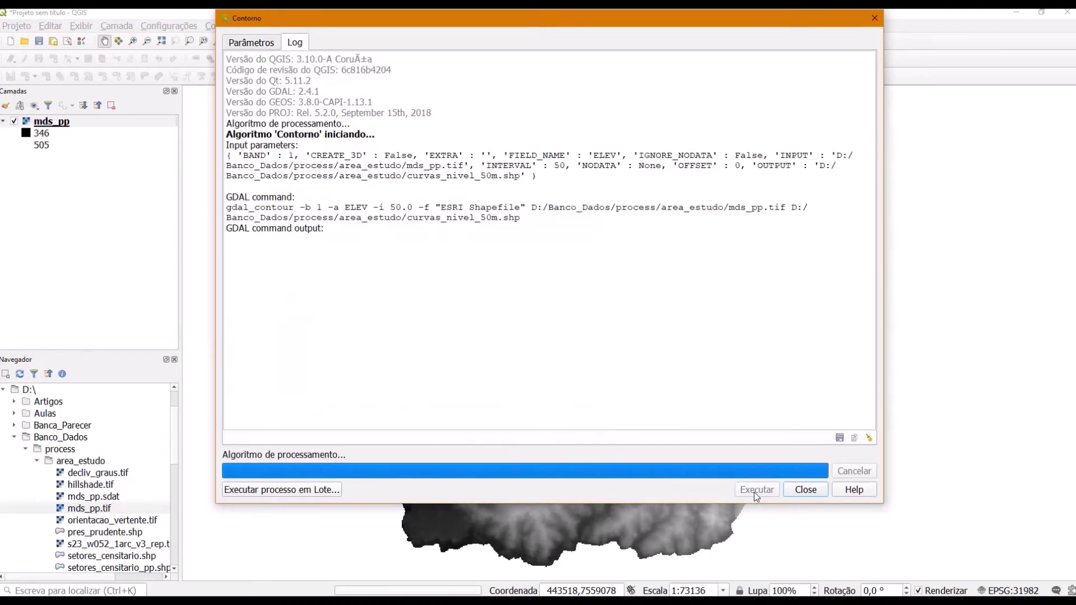
pyautogui.tripleClick(251, 318)
pyautogui.click(805, 489)
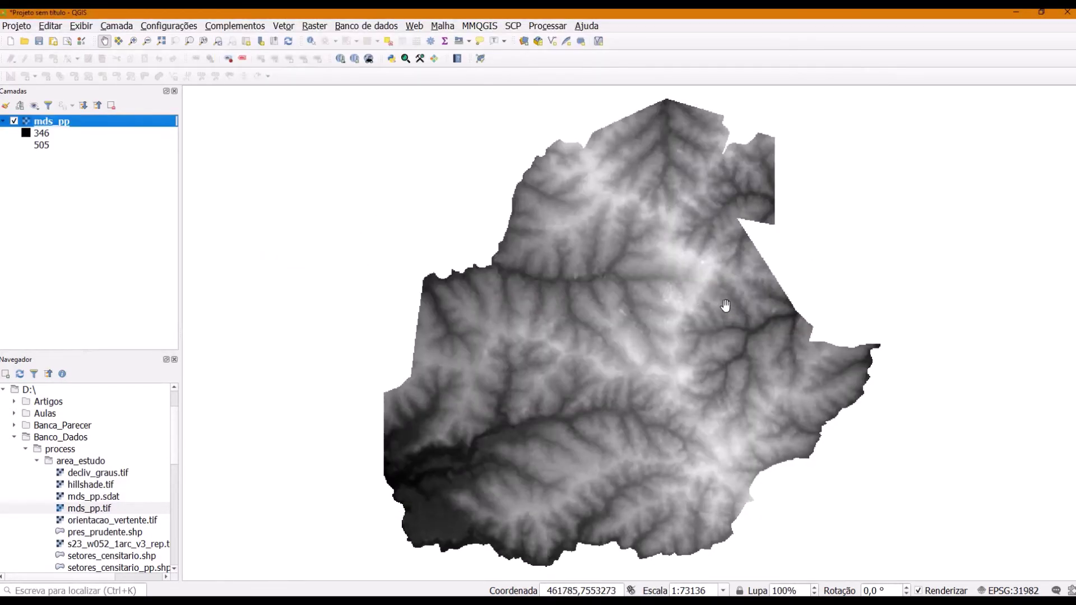
# - Refresh the area_estudo folder listing and add curvas_nivel_50m.shp to the map
pyautogui.moveTo(174, 441)
pyautogui.mouseDown()
pyautogui.moveTo(176, 471)
pyautogui.moveTo(174, 455)
pyautogui.mouseUp()
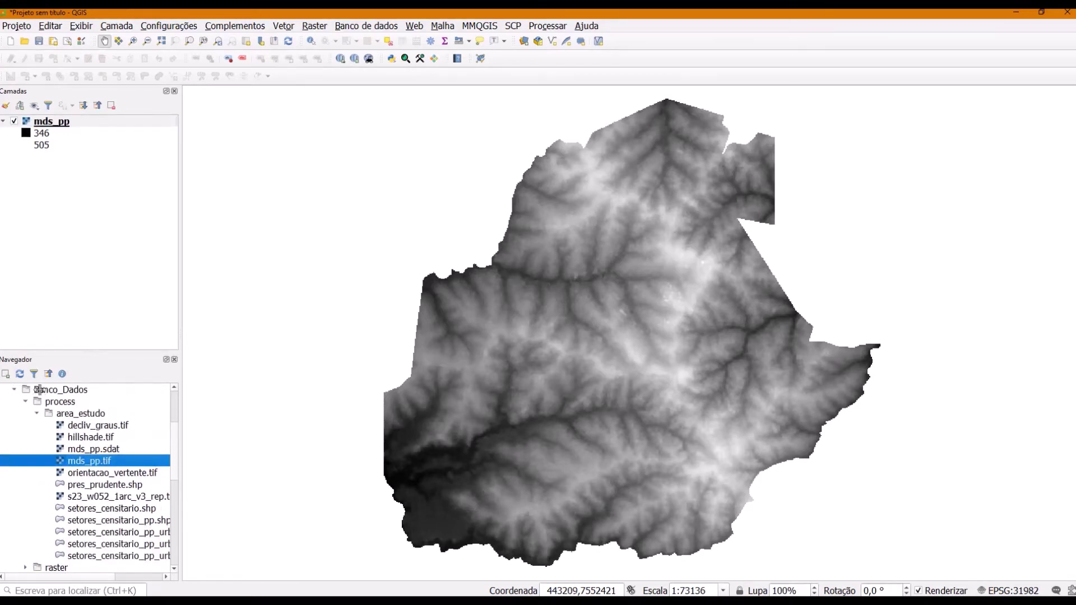
pyautogui.click(20, 375)
pyautogui.click(68, 425)
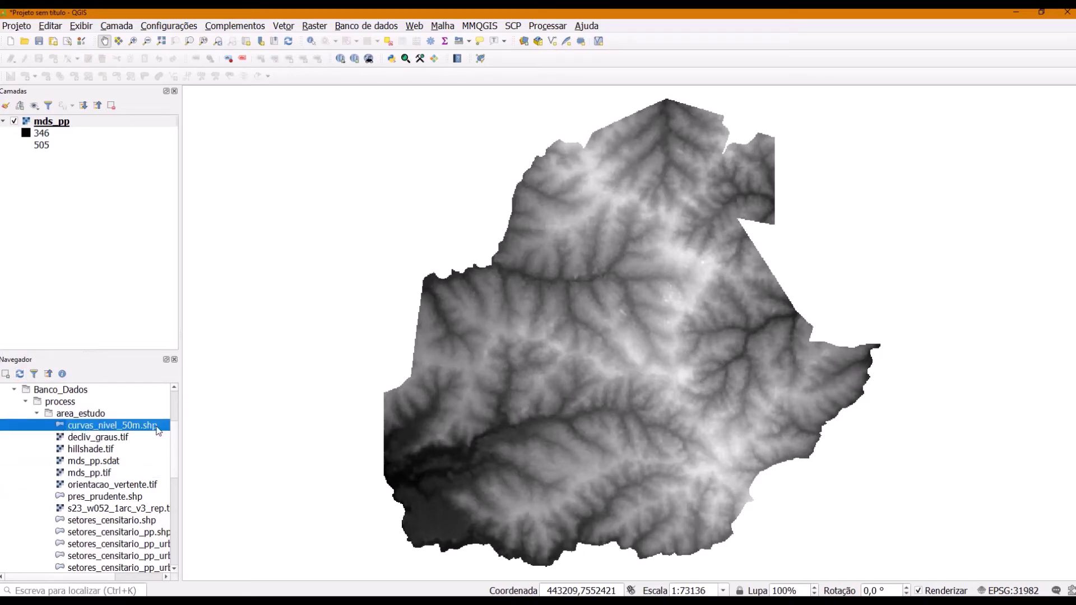
pyautogui.moveTo(255, 389)
pyautogui.mouseDown()
pyautogui.moveTo(348, 263)
pyautogui.moveTo(447, 261)
pyautogui.mouseUp()
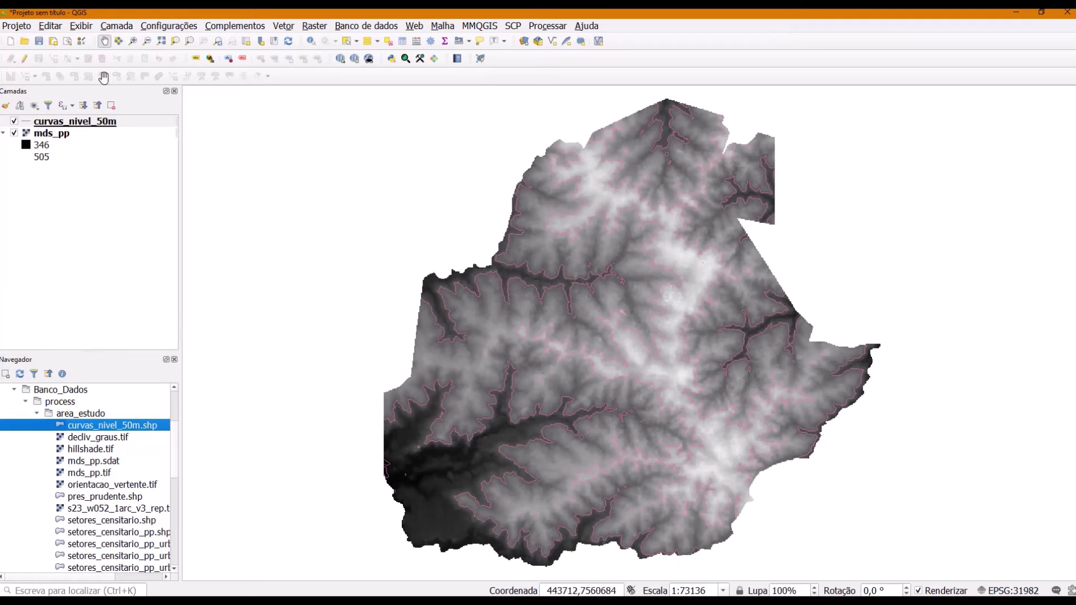
# - Choose the simple green line preset in the symbology of the curvas_nivel_50m layer
pyautogui.rightClick(87, 121)
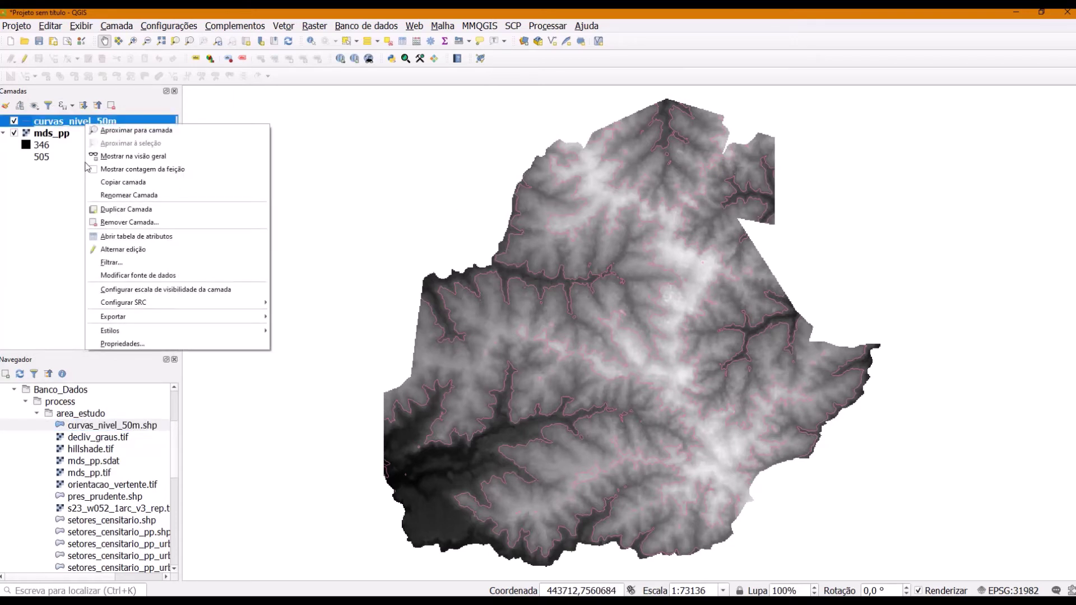
pyautogui.click(145, 347)
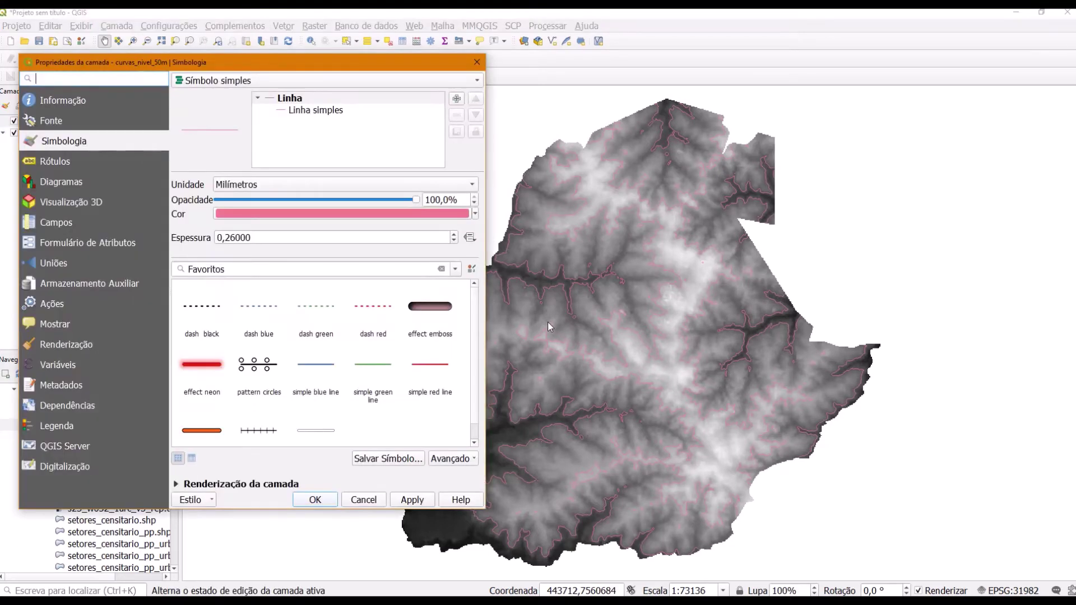
pyautogui.click(373, 367)
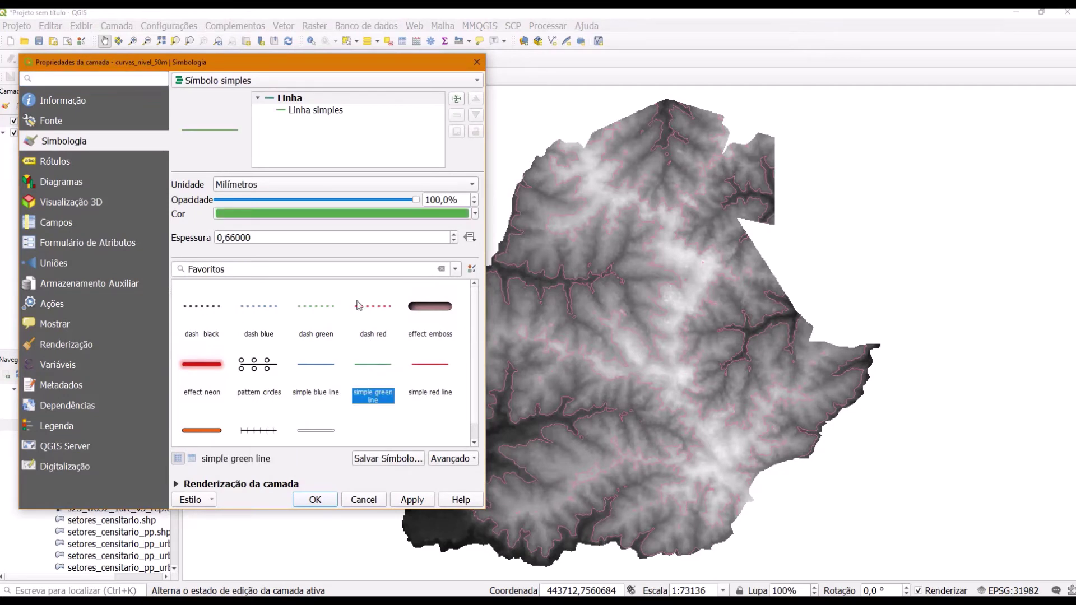
# - Change the contour line colour to the recent yellow #e4da1a, darkened to #c3bb16
pyautogui.click(312, 214)
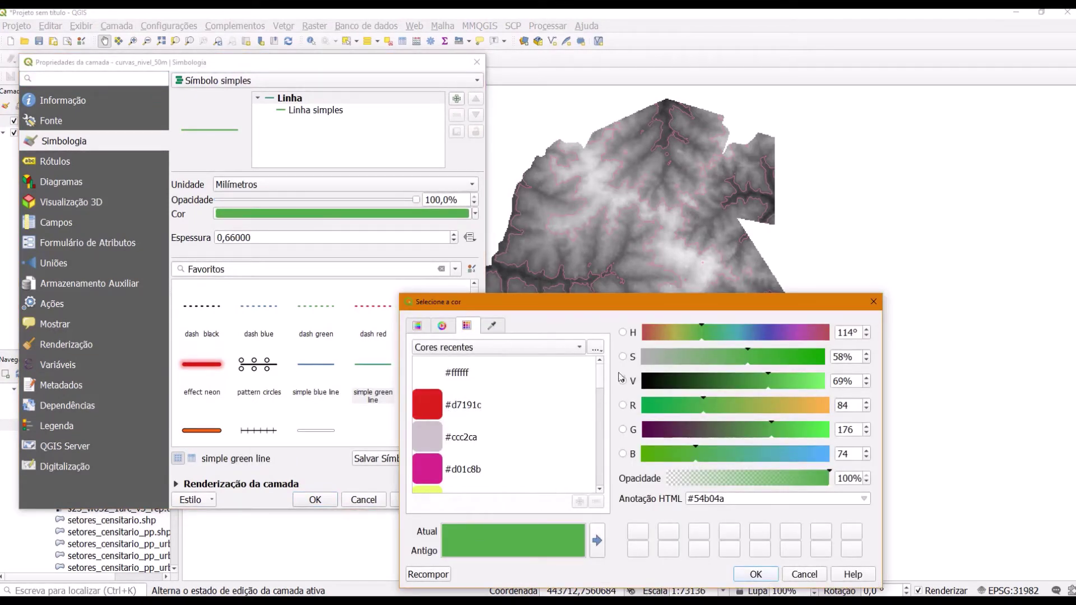
pyautogui.scroll(-2, 511, 411)
pyautogui.scroll(1, 502, 420)
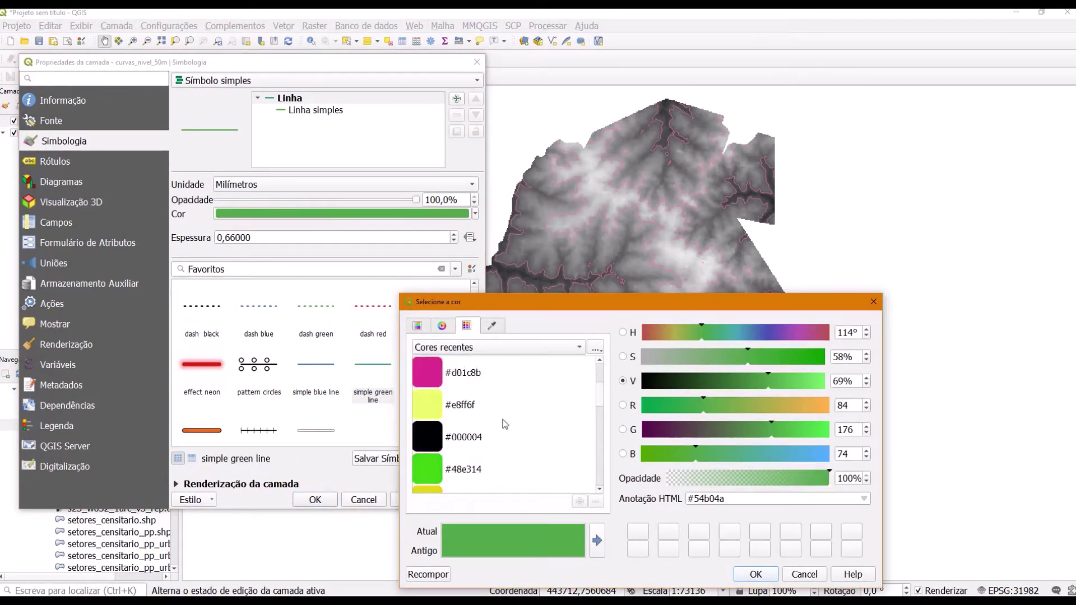
pyautogui.scroll(-2, 491, 422)
pyautogui.click(446, 409)
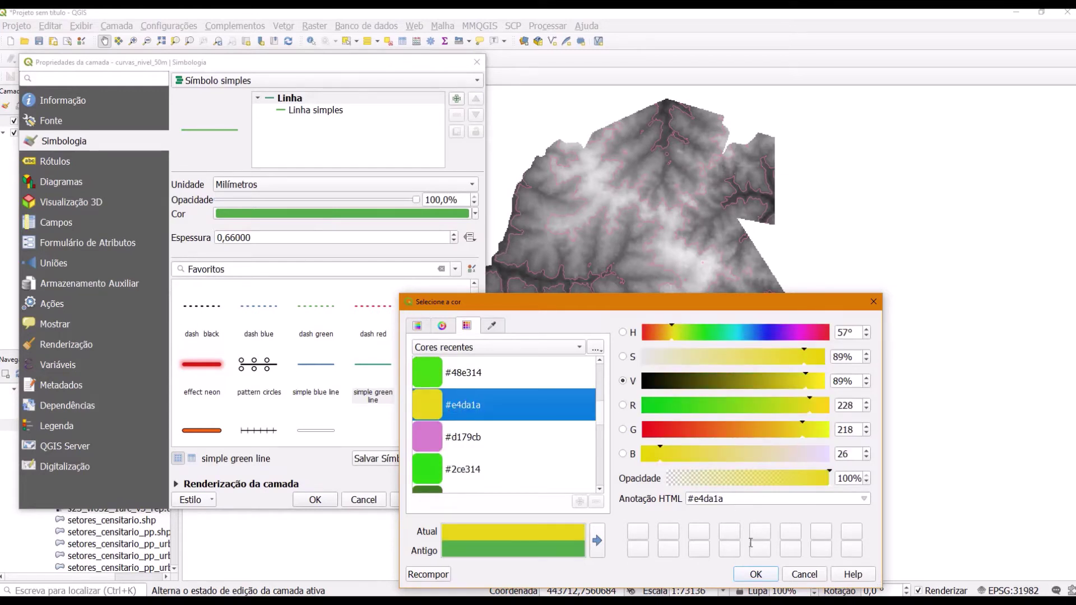
pyautogui.moveTo(805, 373); pyautogui.dragTo(784, 377)
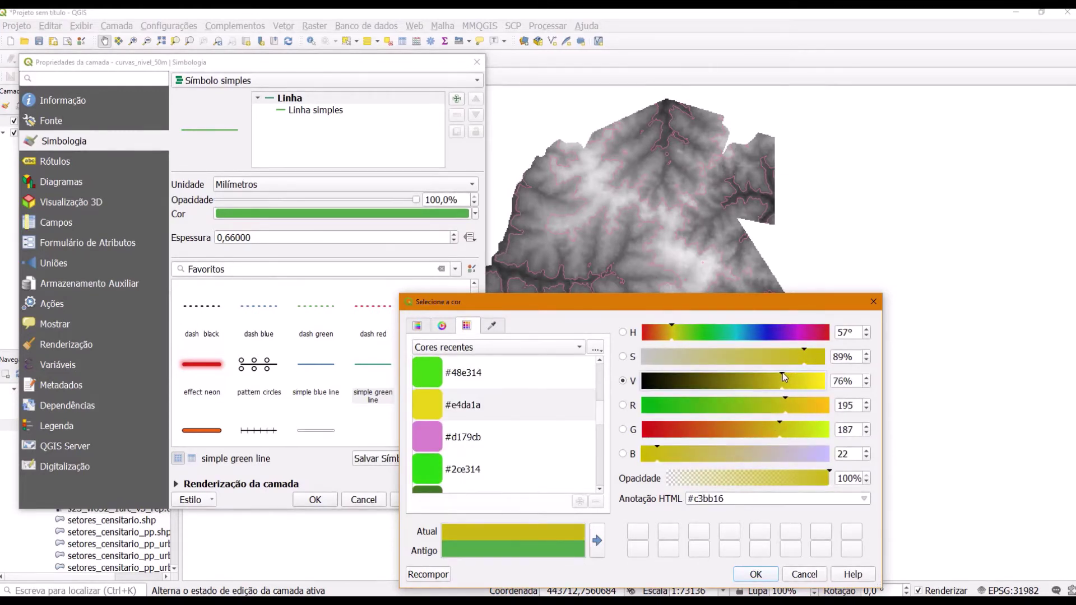
pyautogui.click(755, 574)
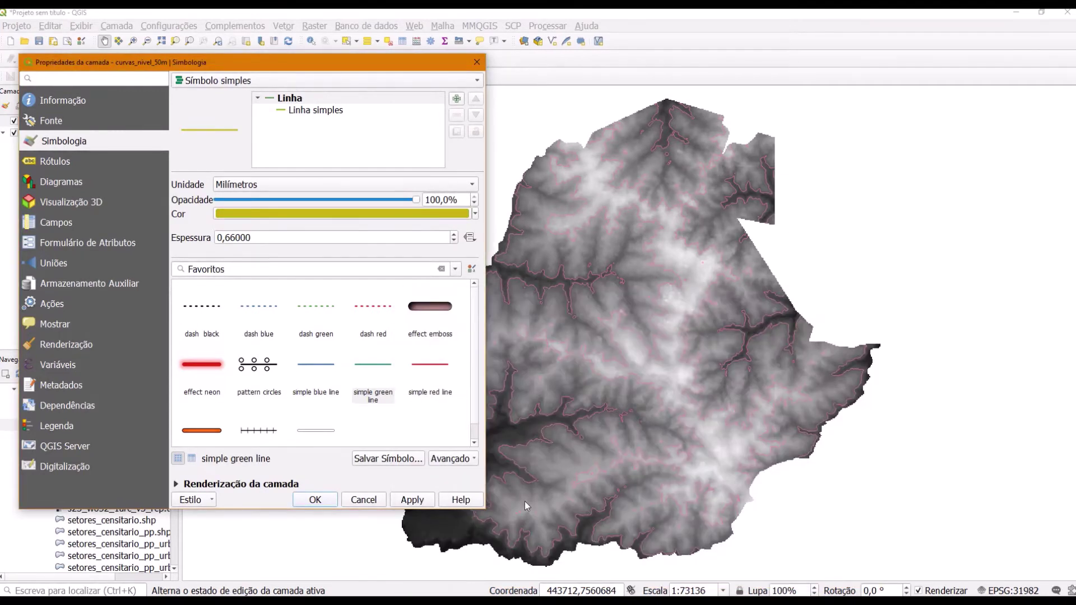
# - Apply the new line style to the curvas_nivel_50m layer and close its properties
pyautogui.click(421, 505)
pyautogui.click(315, 500)
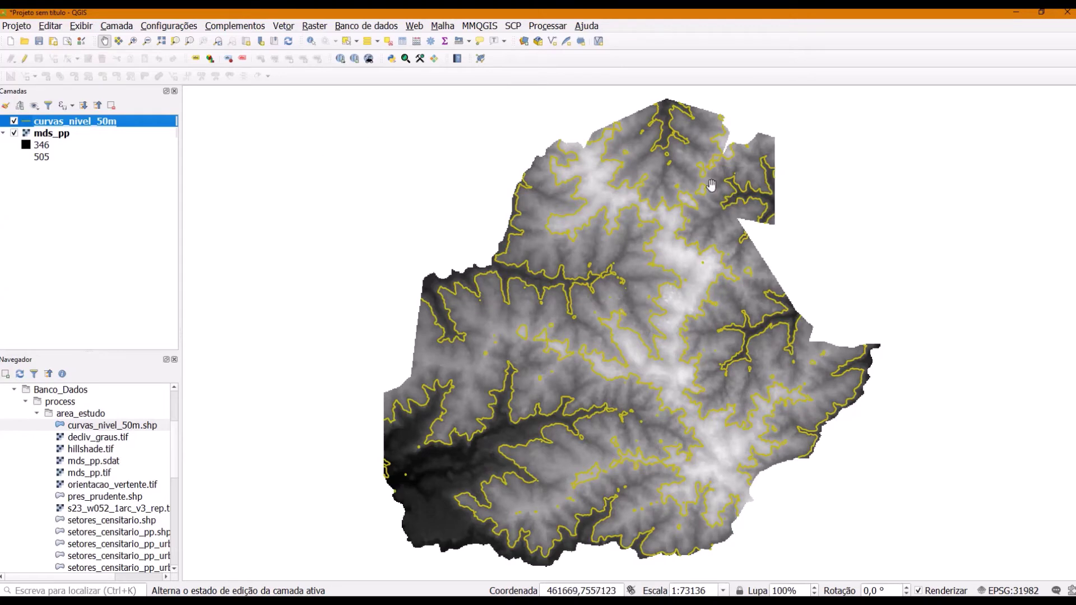
# - Label the curvas_nivel_50m layer with simple labels based on the ELEV field and apply them to the map
pyautogui.rightClick(95, 125)
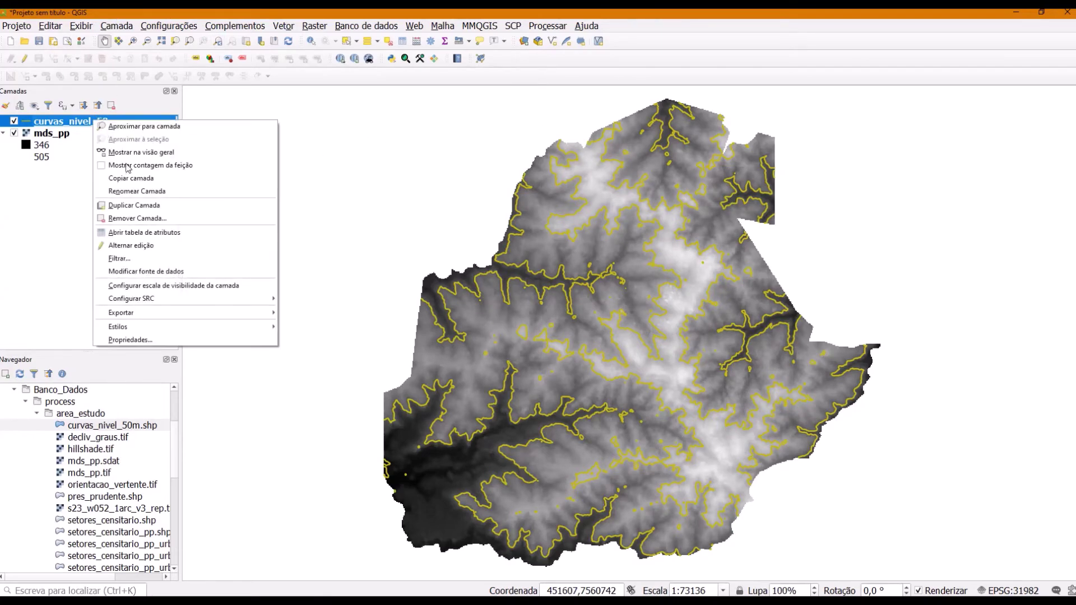
pyautogui.press('Escape')
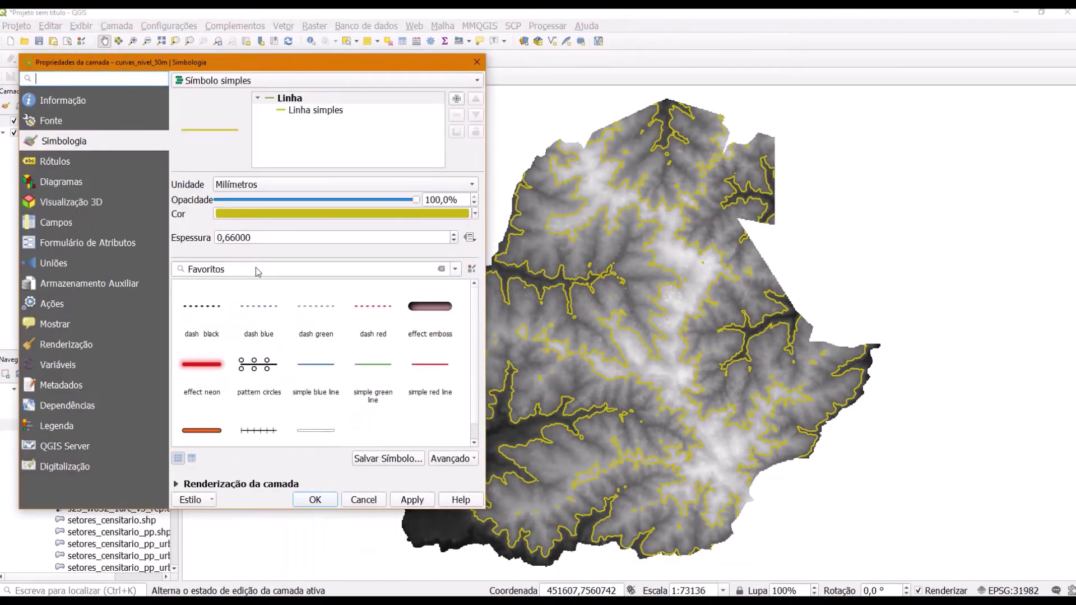
pyautogui.click(49, 161)
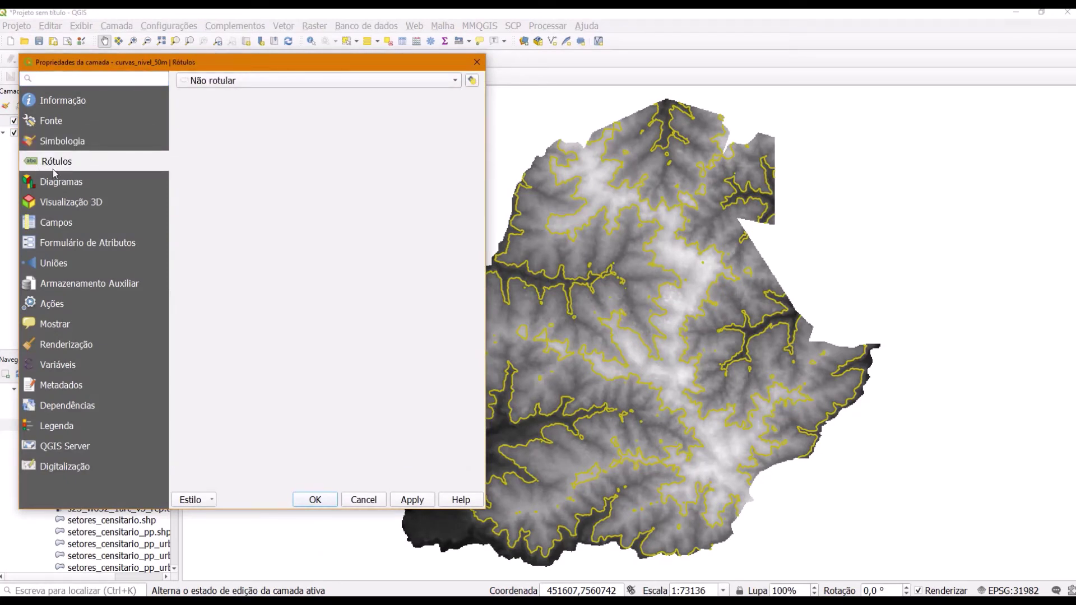
pyautogui.click(289, 83)
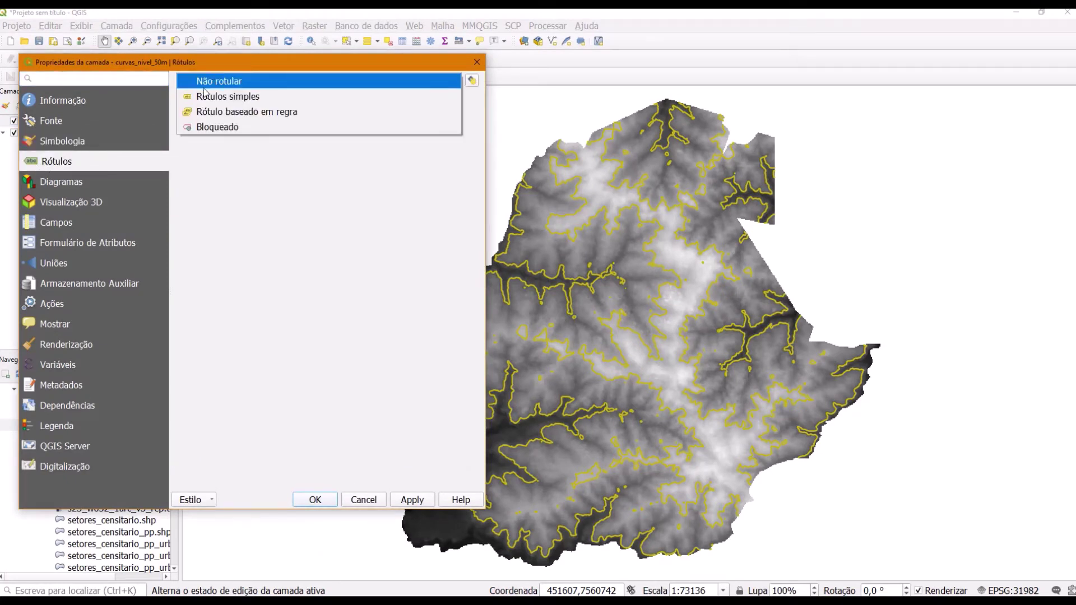
pyautogui.click(220, 97)
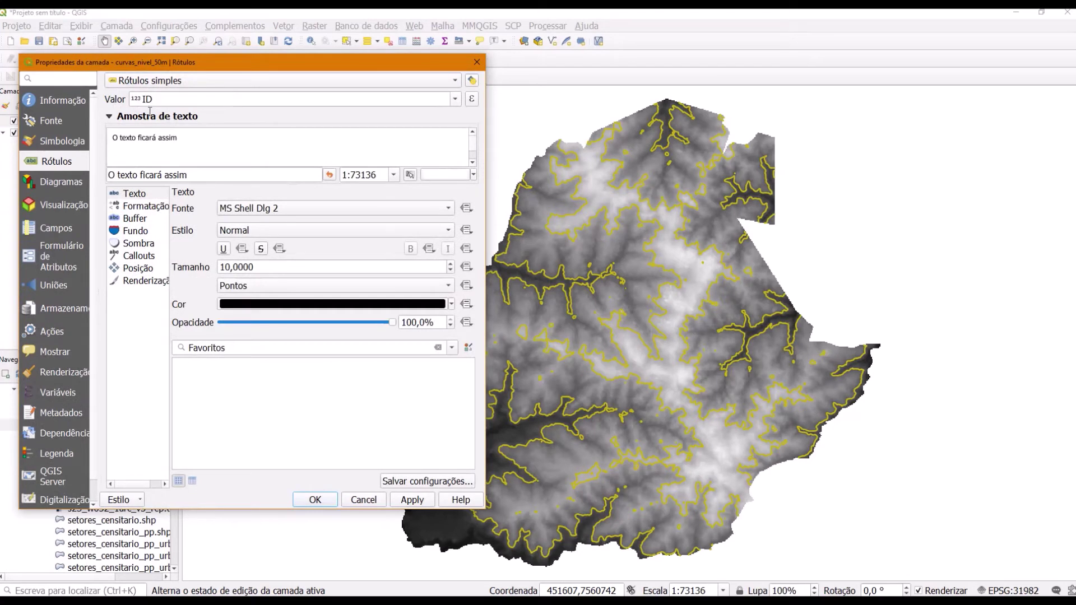
pyautogui.click(455, 99)
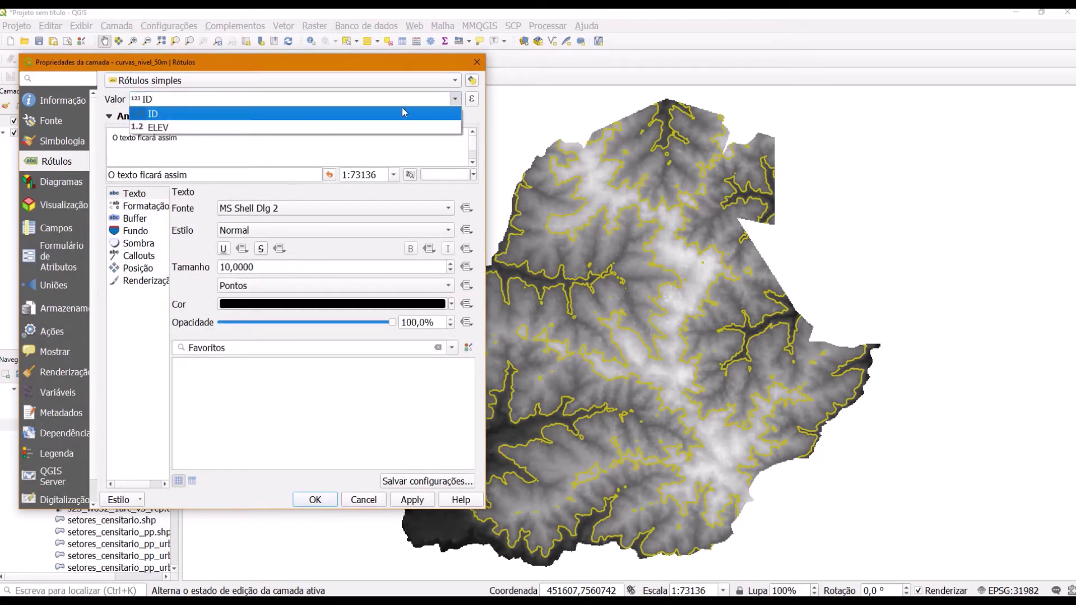
pyautogui.click(176, 132)
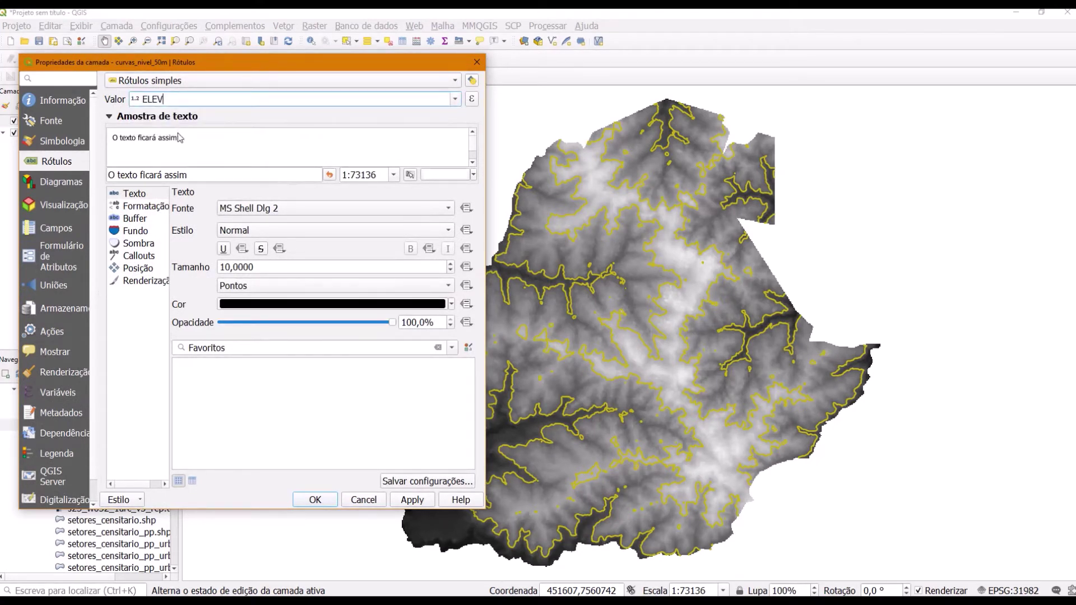
pyautogui.click(407, 501)
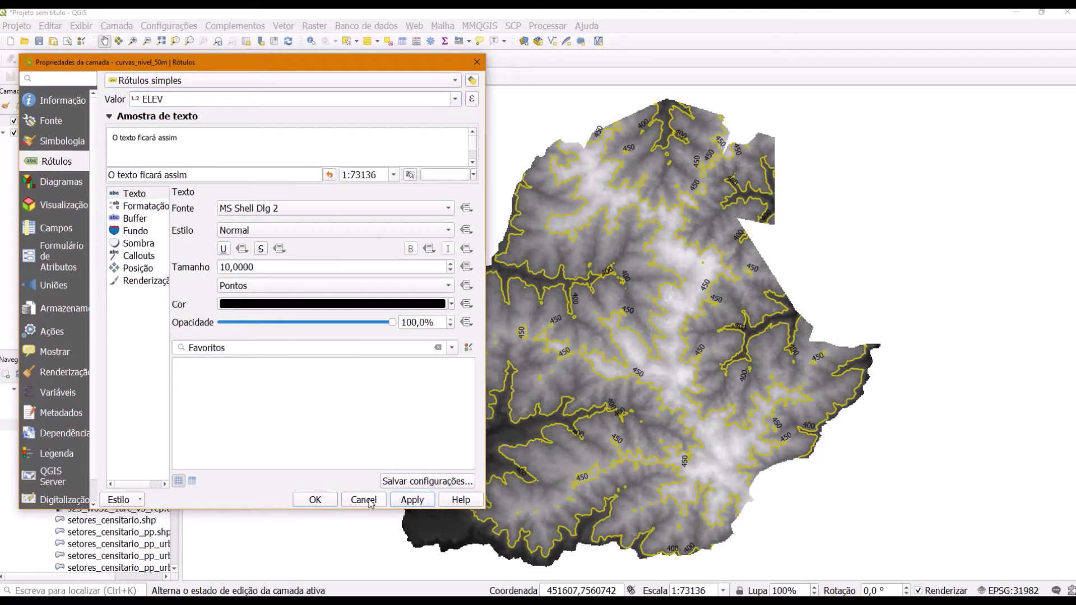
pyautogui.click(314, 499)
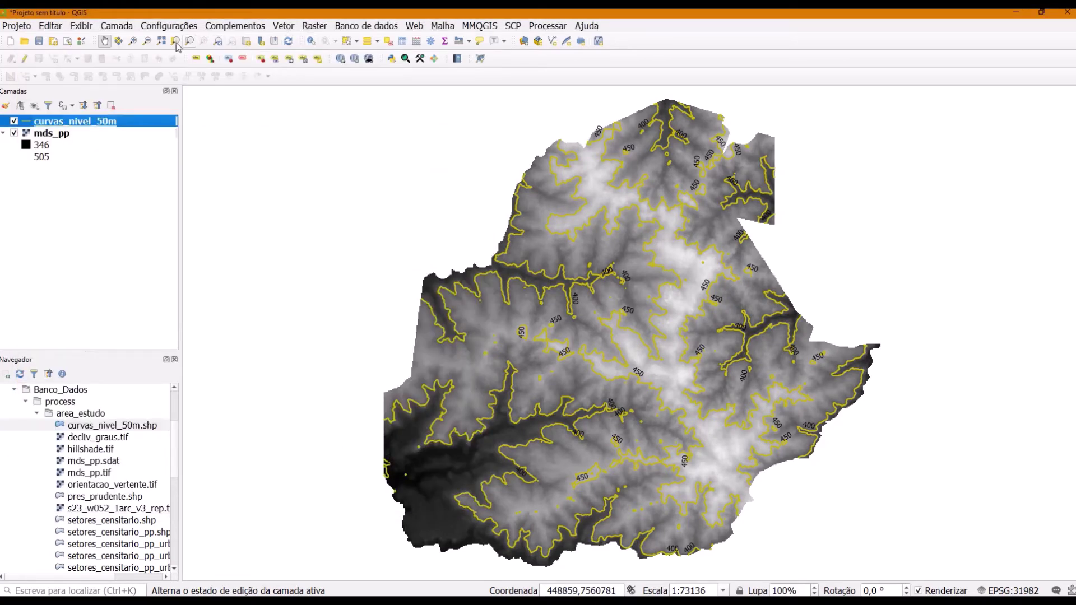
# - Inspect the labelled contours up close on the map, then hide the curvas_nivel_50m layer
pyautogui.click(132, 41)
pyautogui.moveTo(474, 152); pyautogui.dragTo(780, 443)
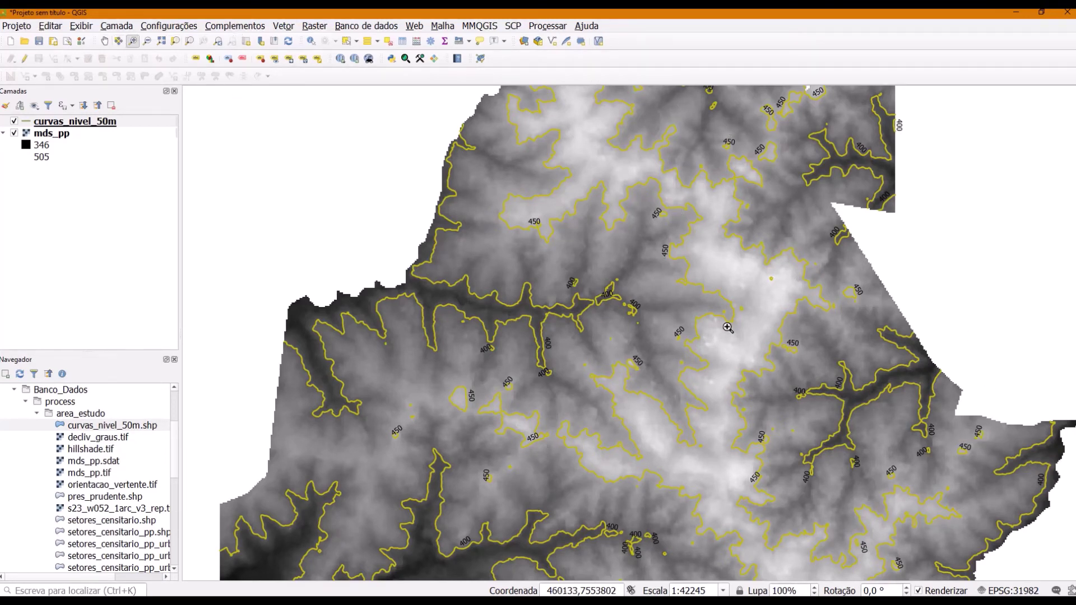
pyautogui.scroll(-1, 556, 309)
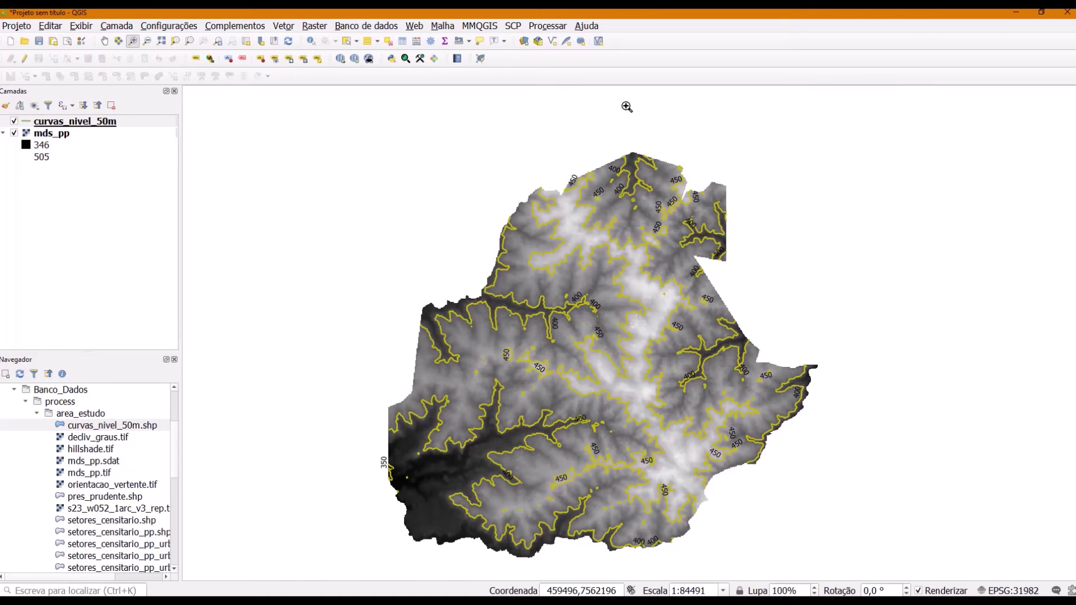
pyautogui.click(14, 122)
# - Set up a raster contour extraction with mds_pp as the input layer and a contour interval of 25
pyautogui.click(311, 26)
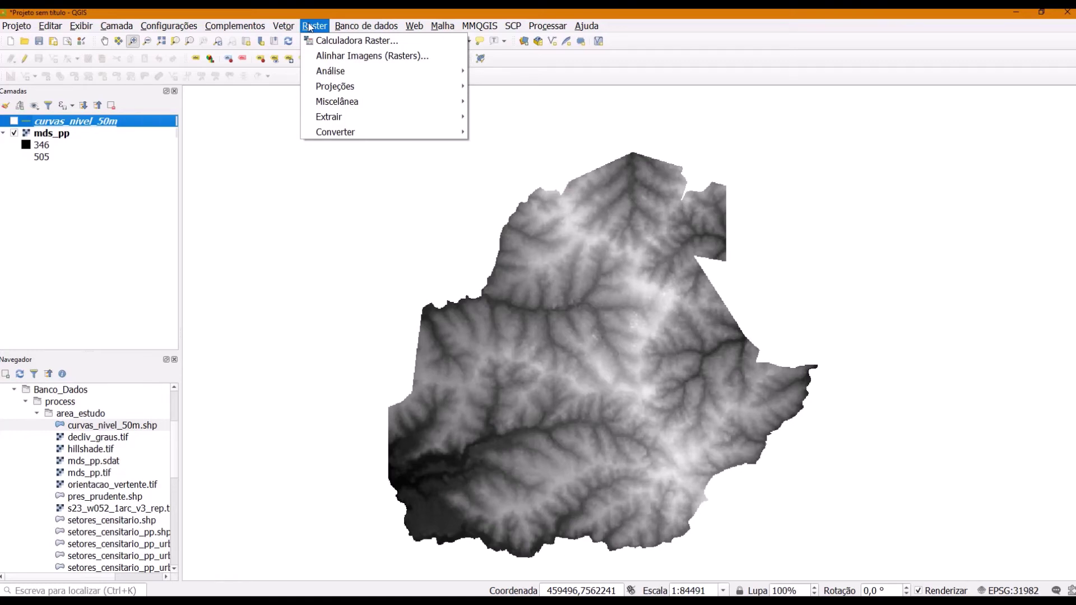
pyautogui.moveTo(456, 132)
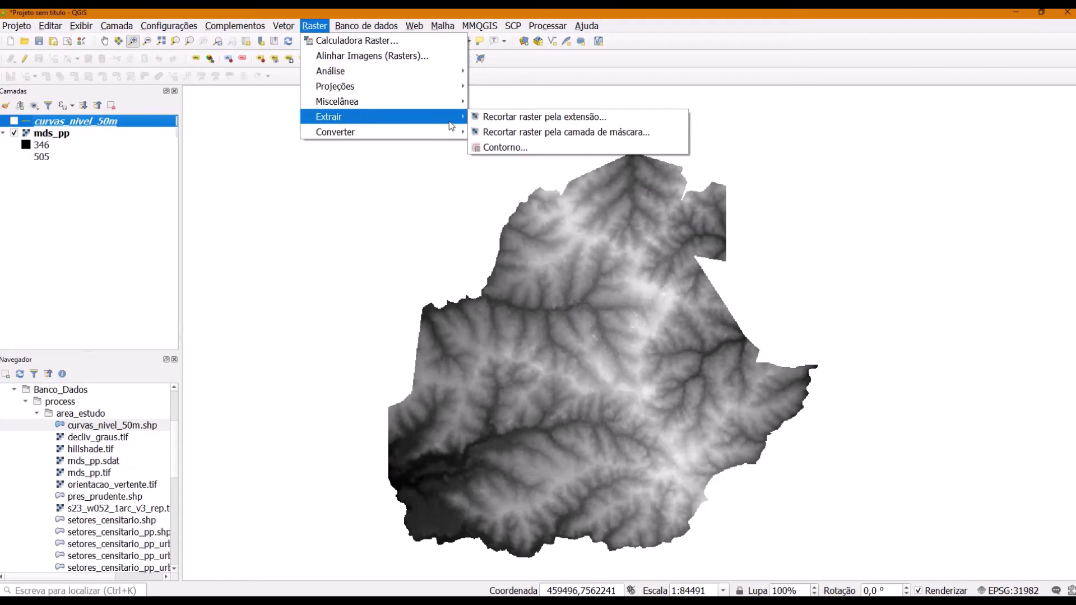
pyautogui.click(524, 150)
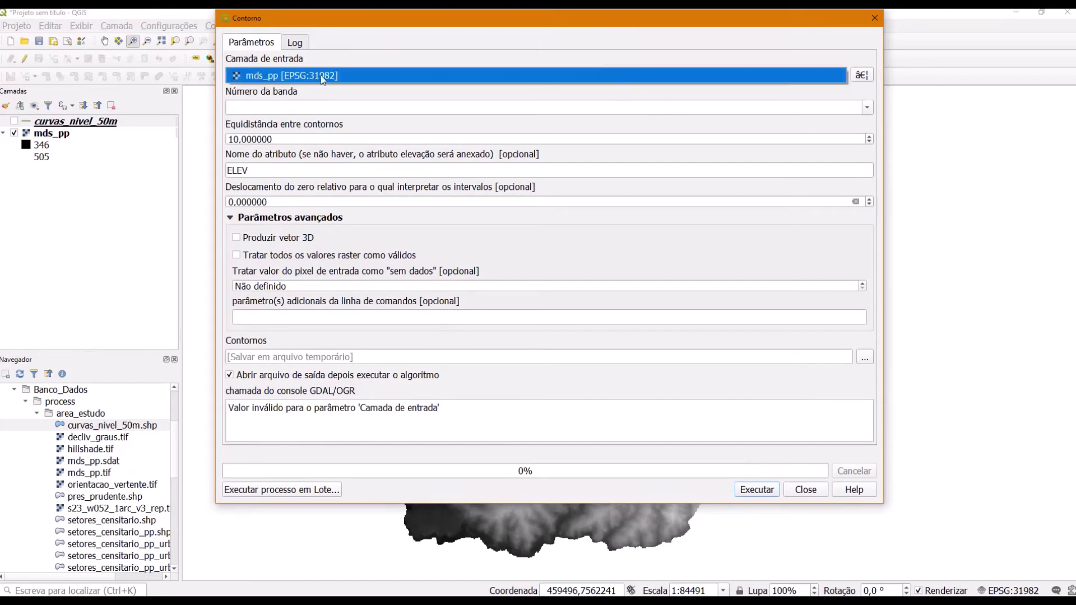
pyautogui.click(320, 75)
pyautogui.doubleClick(248, 138)
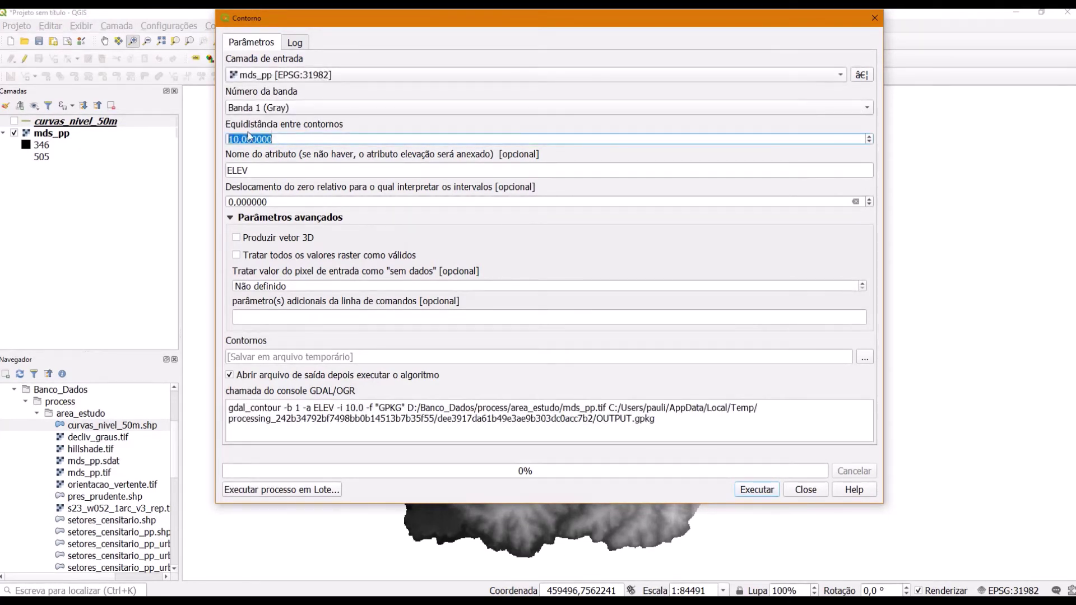
pyautogui.write('25')
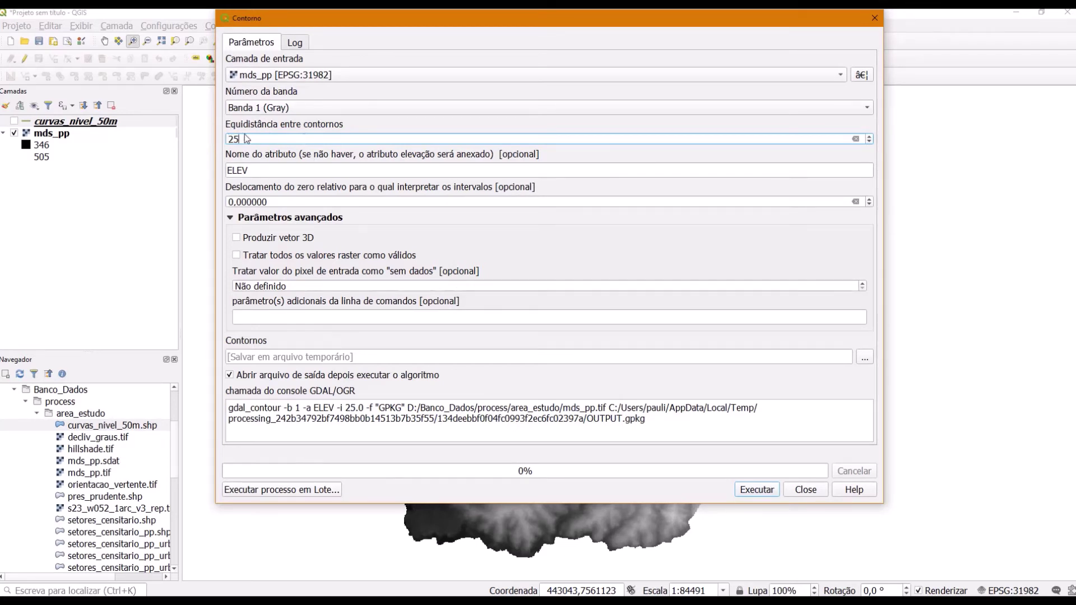
pyautogui.moveTo(241, 140); pyautogui.dragTo(228, 139)
# - Set the contour output file to curvas_nivel_25m.shp in the area_estudo folder
pyautogui.click(866, 357)
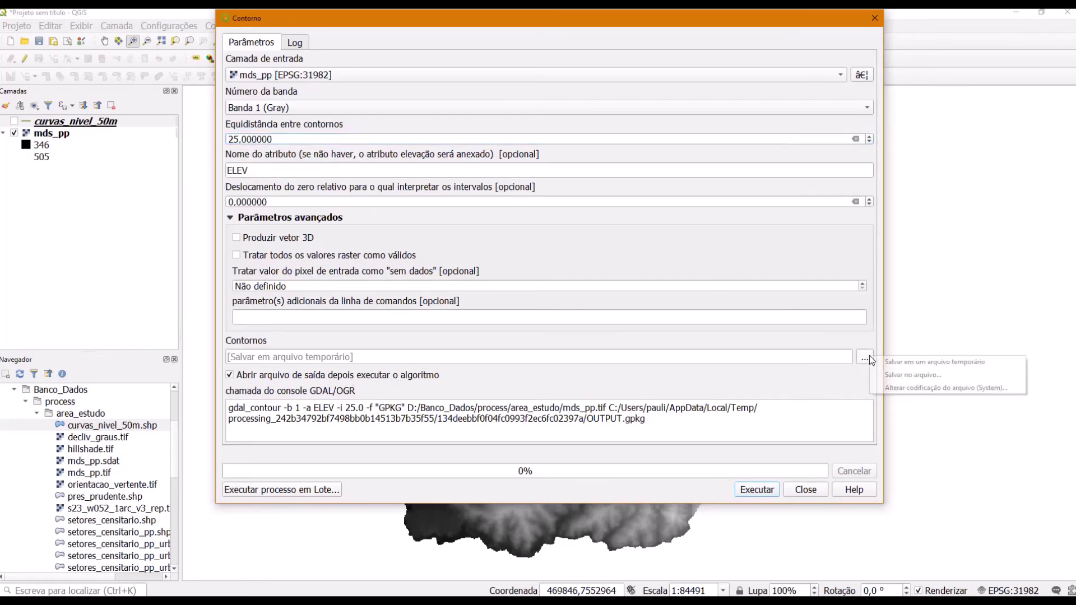
pyautogui.click(914, 377)
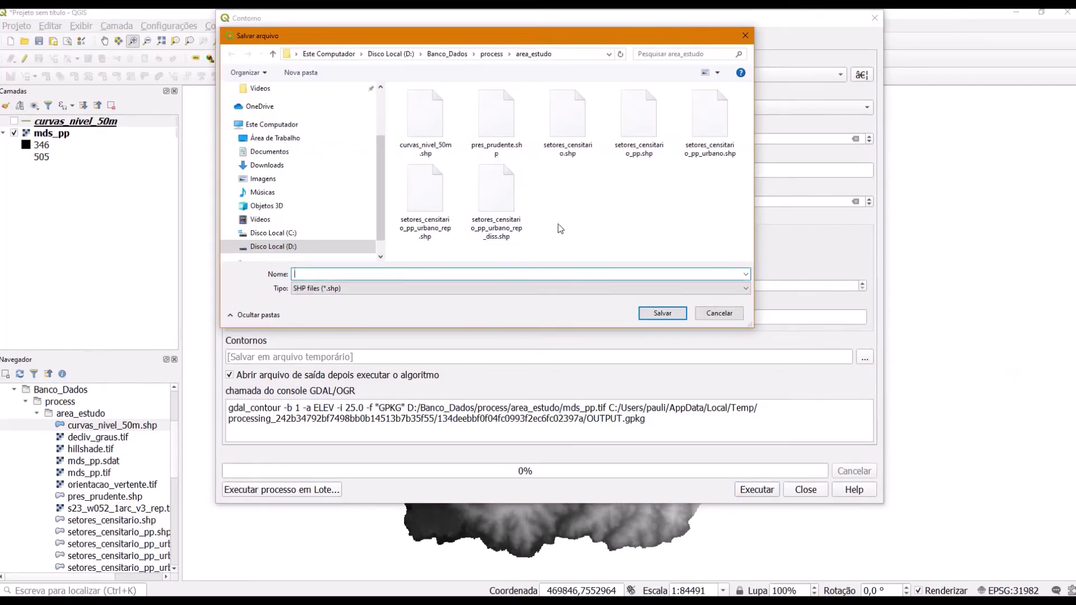
pyautogui.click(425, 121)
pyautogui.click(338, 274)
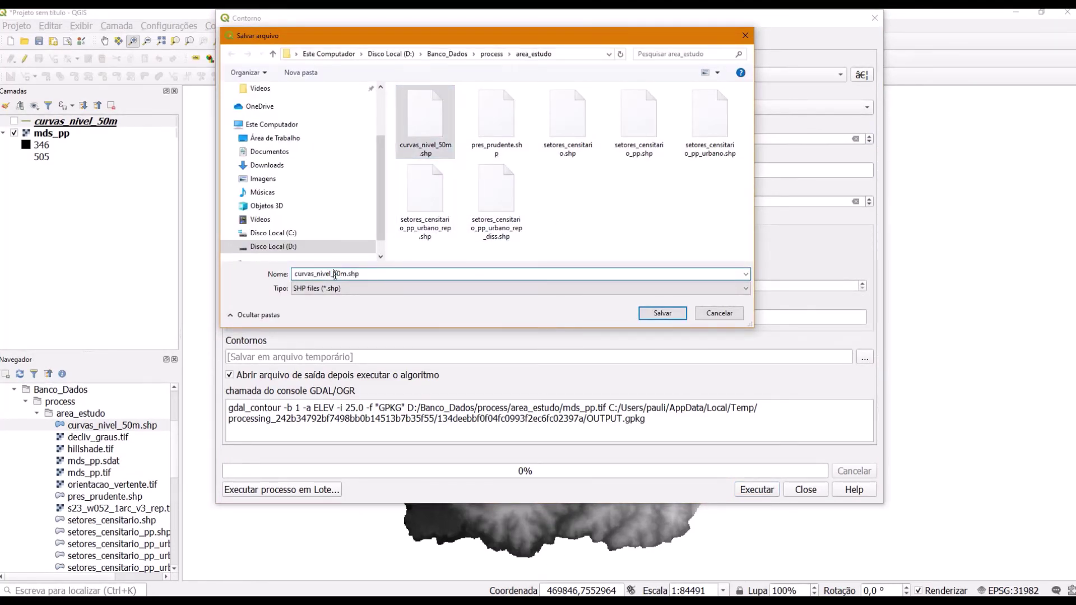
pyautogui.write('25')
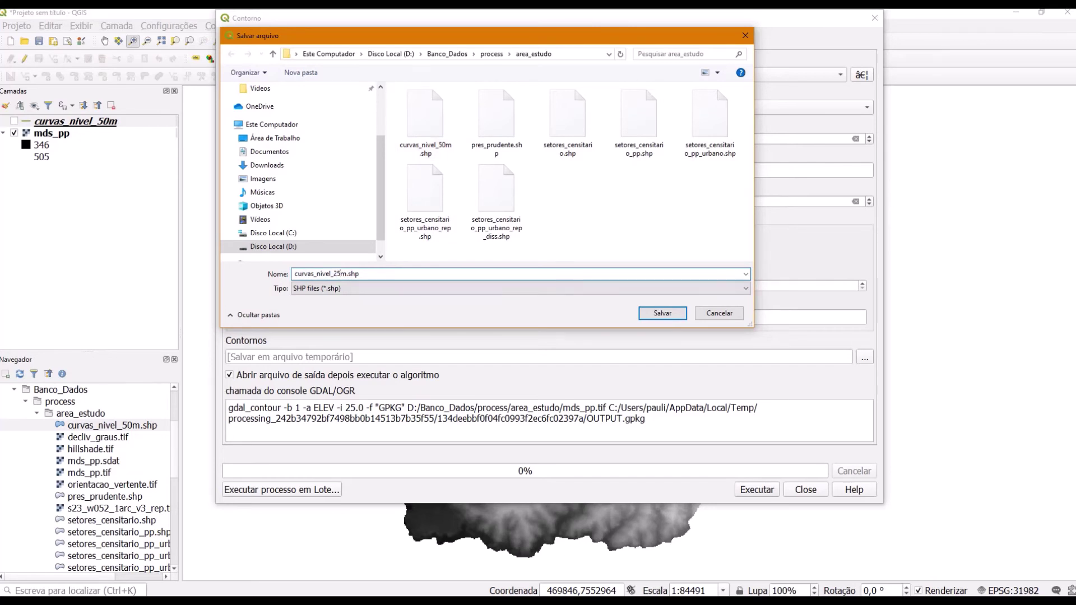
pyautogui.click(663, 314)
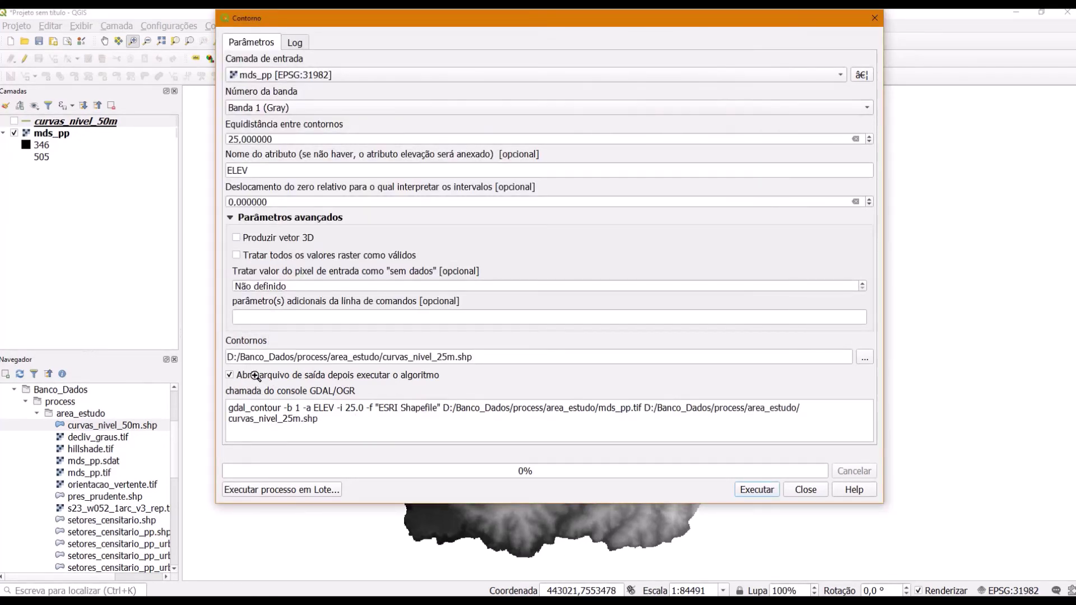
# - Run the contour extraction, close the tool and add curvas_nivel_25m.shp to the map
pyautogui.click(765, 491)
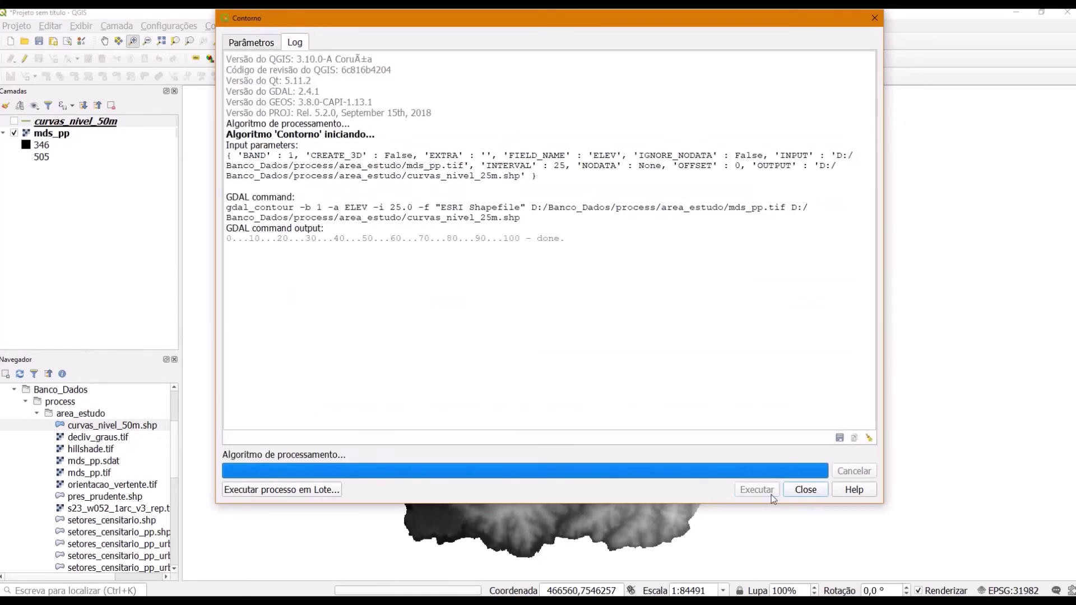
pyautogui.click(805, 489)
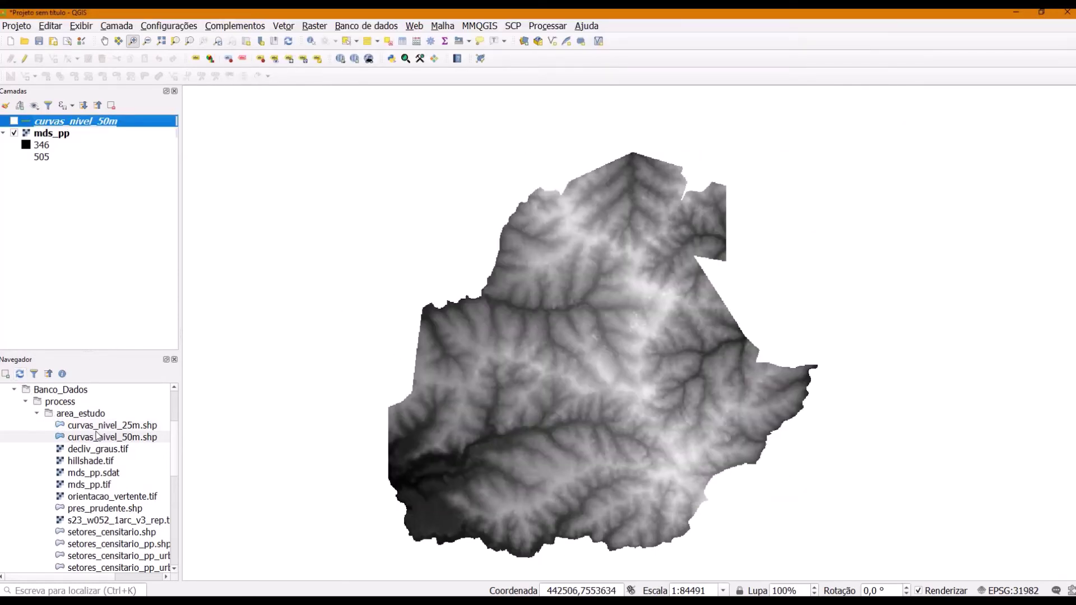
pyautogui.click(101, 427)
pyautogui.moveTo(221, 399); pyautogui.dragTo(312, 295)
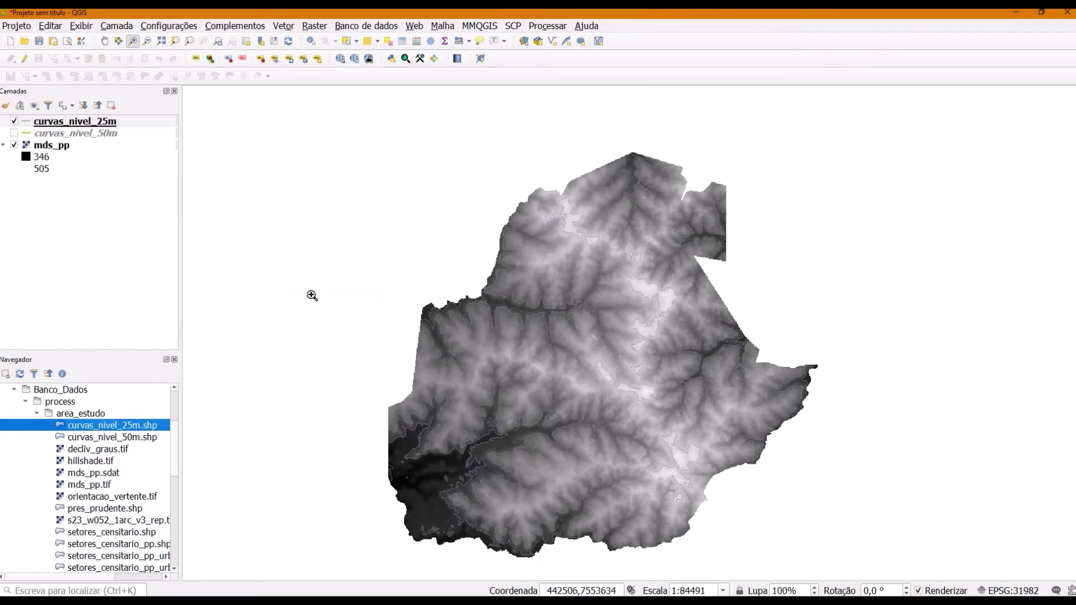
# - Style the curvas_nivel_25m layer with the simple blue line preset and apply it
pyautogui.rightClick(59, 121)
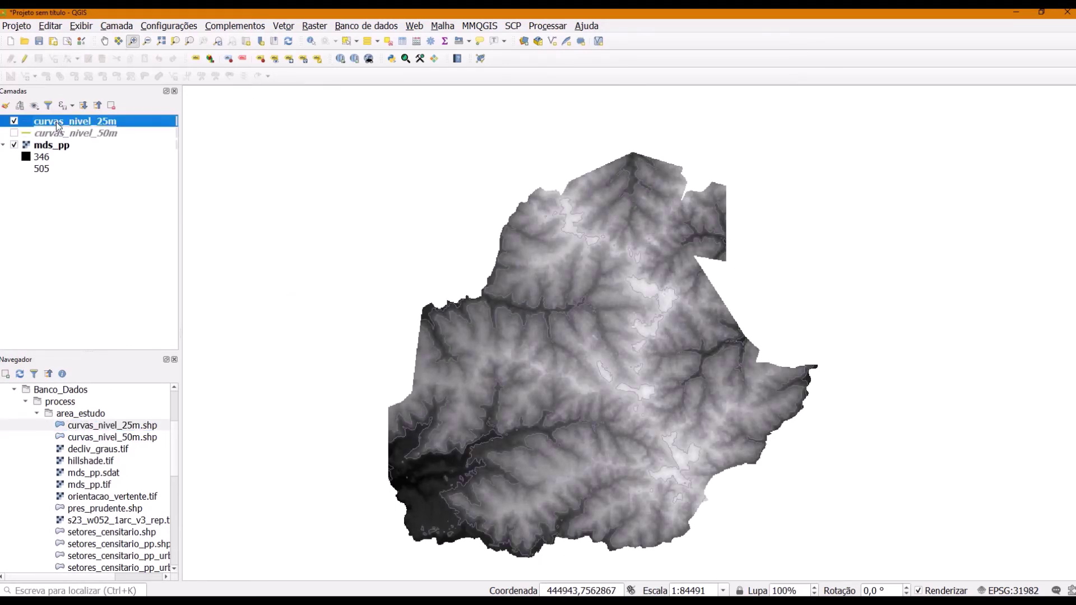
pyautogui.click(135, 346)
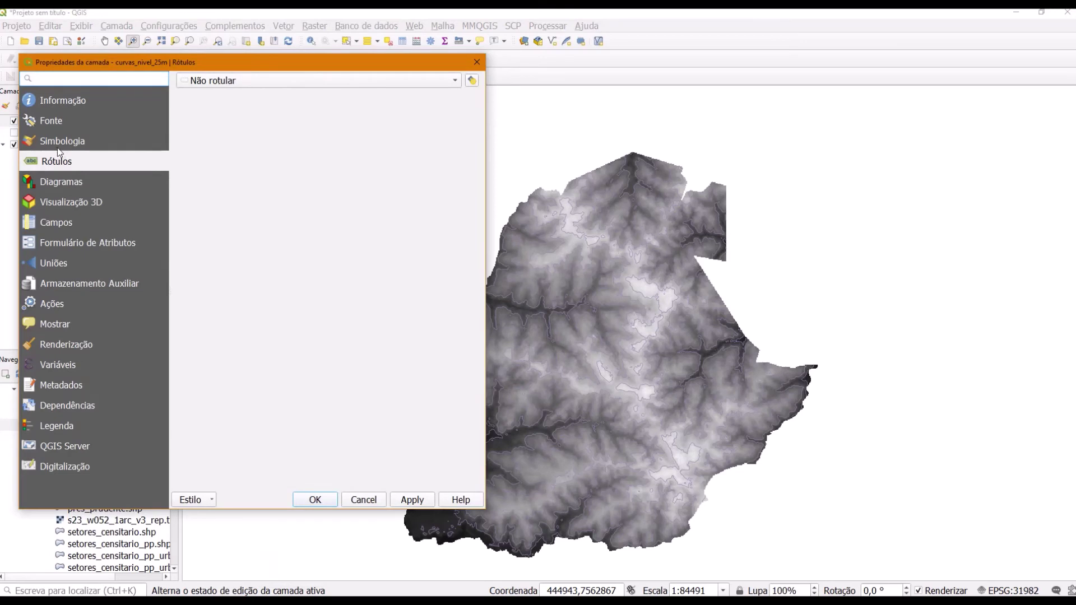
pyautogui.click(57, 145)
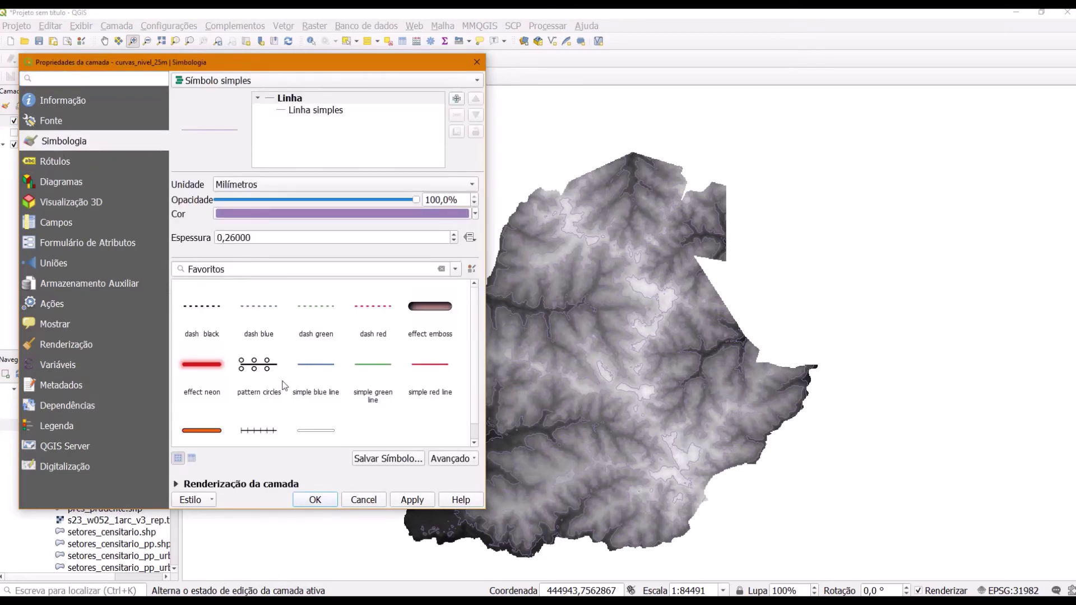
pyautogui.click(430, 370)
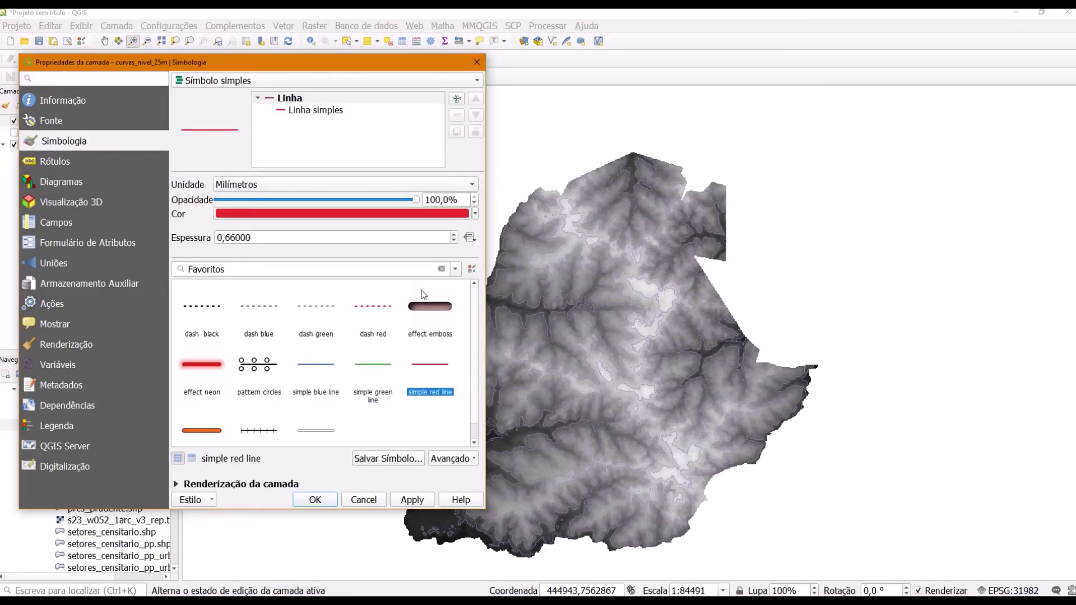
pyautogui.click(322, 365)
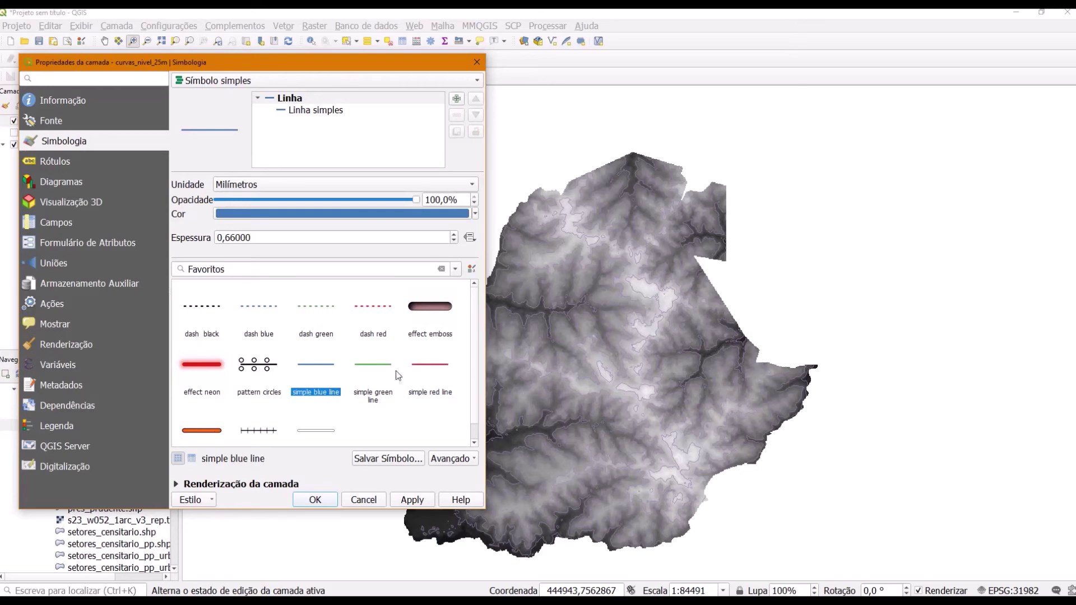
pyautogui.click(413, 502)
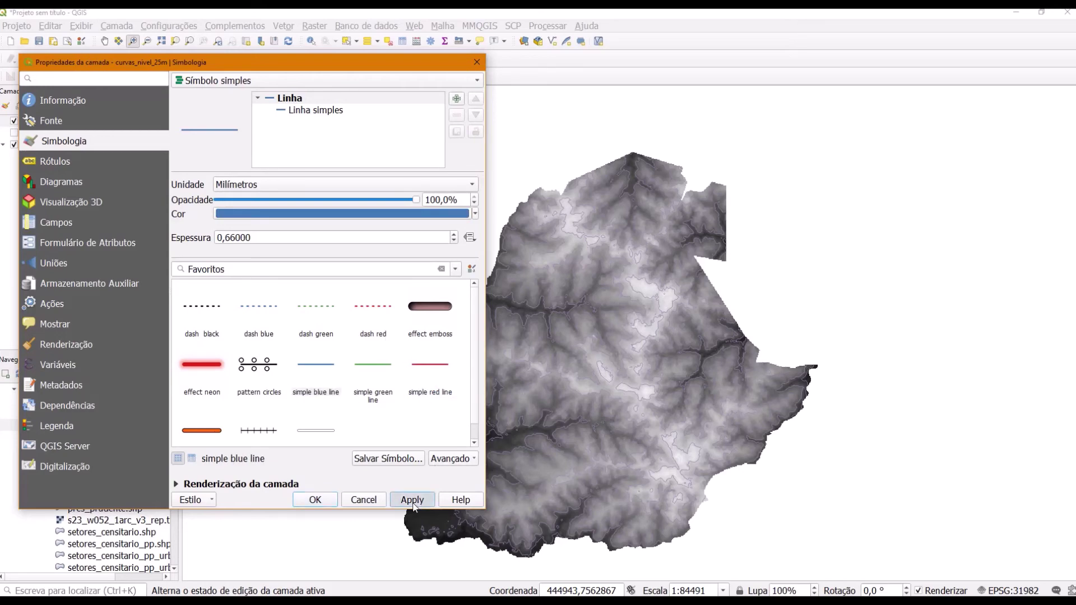
pyautogui.click(316, 500)
# - Make the curvas_nivel_50m layer visible again together with the 25 m contours
pyautogui.moveTo(291, 108); pyautogui.dragTo(830, 563)
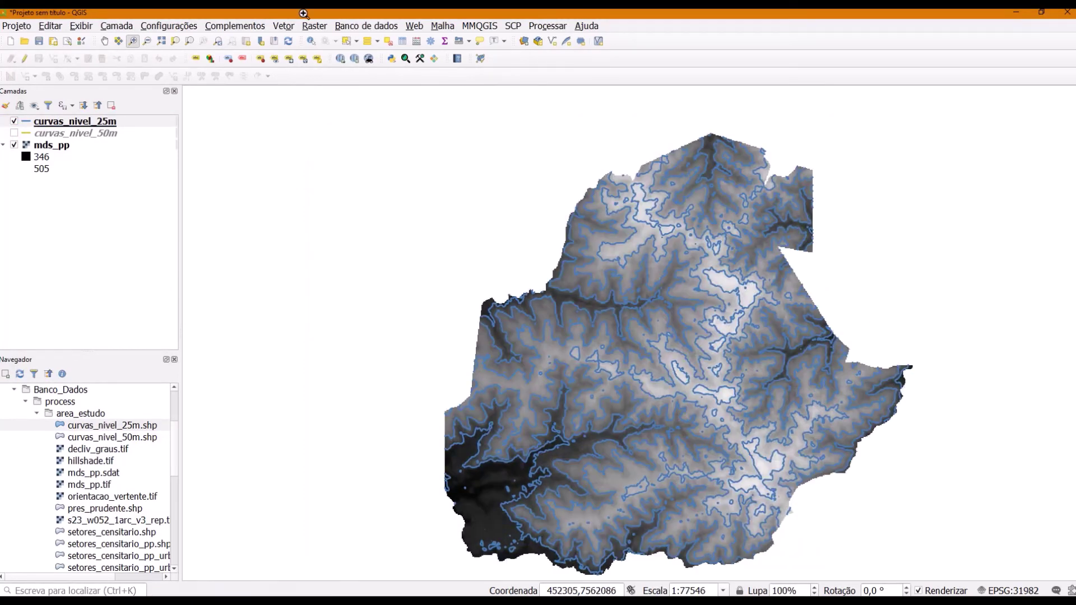
pyautogui.click(15, 133)
pyautogui.click(15, 133)
pyautogui.click(14, 133)
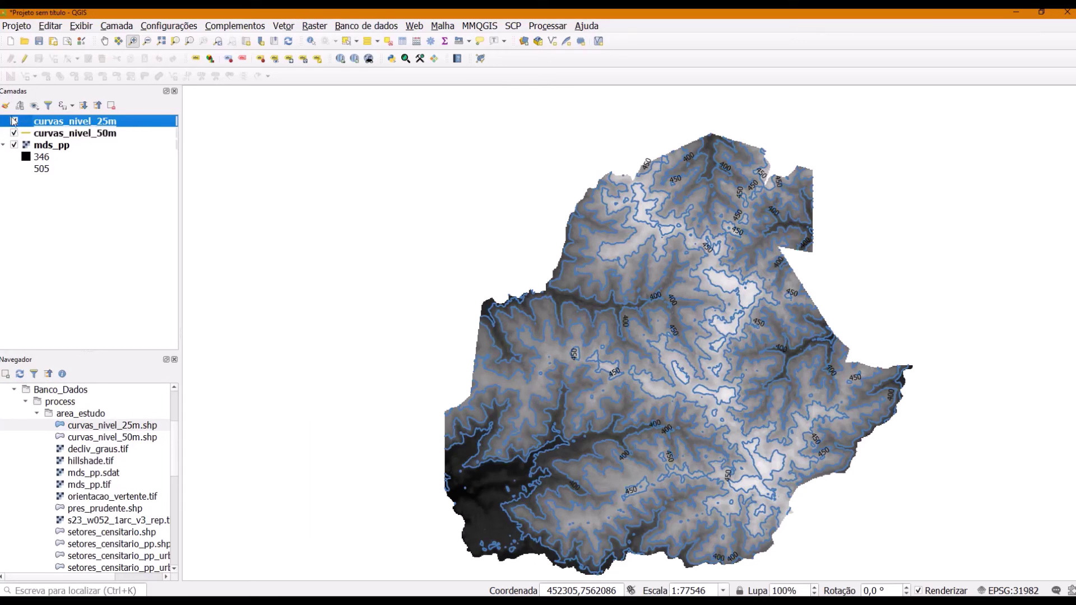
# - Switch the curvas_nivel_25m layer off and on repeatedly to compare its lines with the 50 m contours
pyautogui.click(15, 122)
pyautogui.click(15, 122)
pyautogui.click(15, 121)
pyautogui.click(14, 121)
pyautogui.click(14, 121)
pyautogui.click(14, 122)
pyautogui.click(14, 122)
pyautogui.click(15, 122)
pyautogui.click(15, 121)
pyautogui.click(15, 122)
# - Turn on single labels for the curvas_nivel_25m layer, using the ELEV field as the label value
pyautogui.rightClick(51, 124)
pyautogui.click(136, 344)
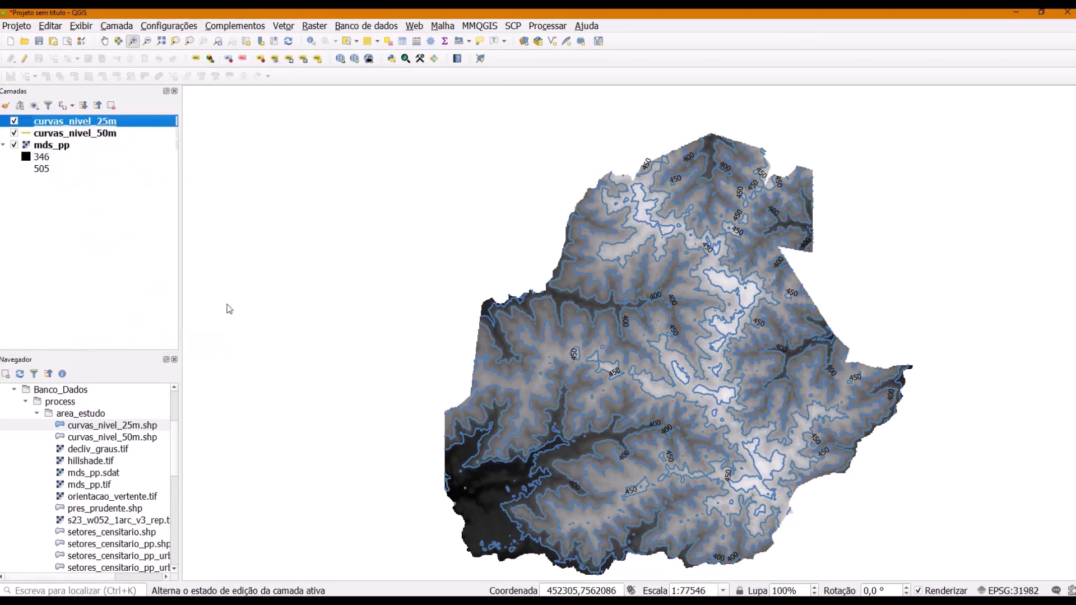
pyautogui.click(54, 159)
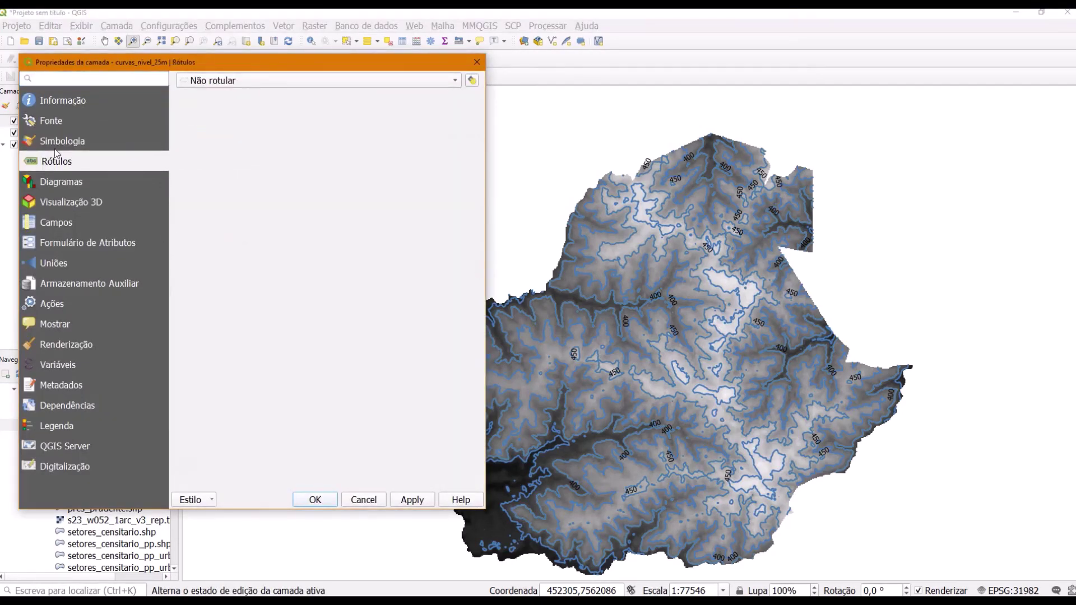
pyautogui.click(225, 84)
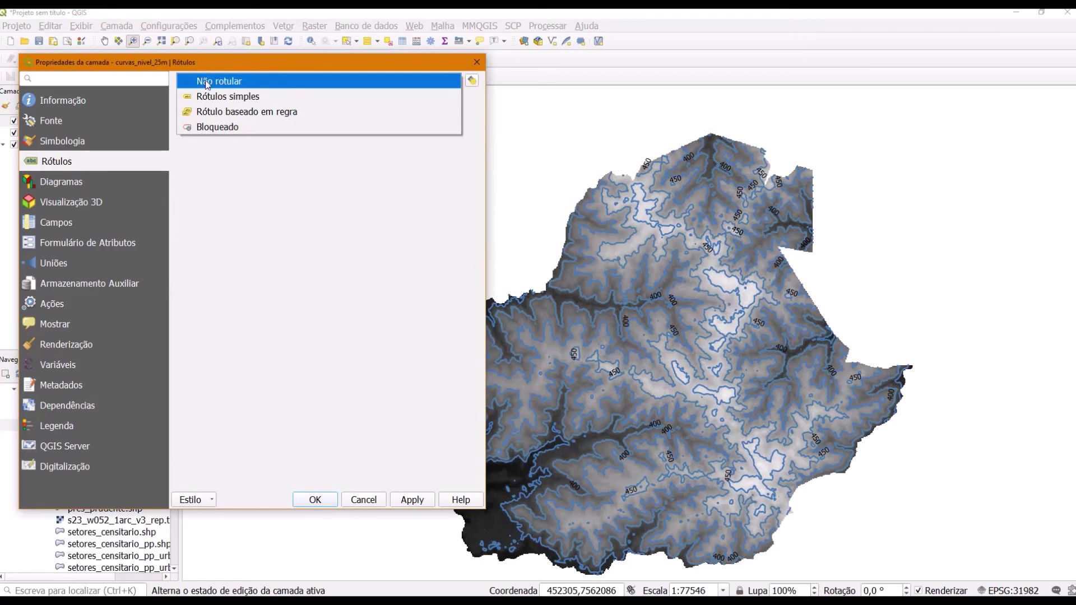
pyautogui.click(224, 97)
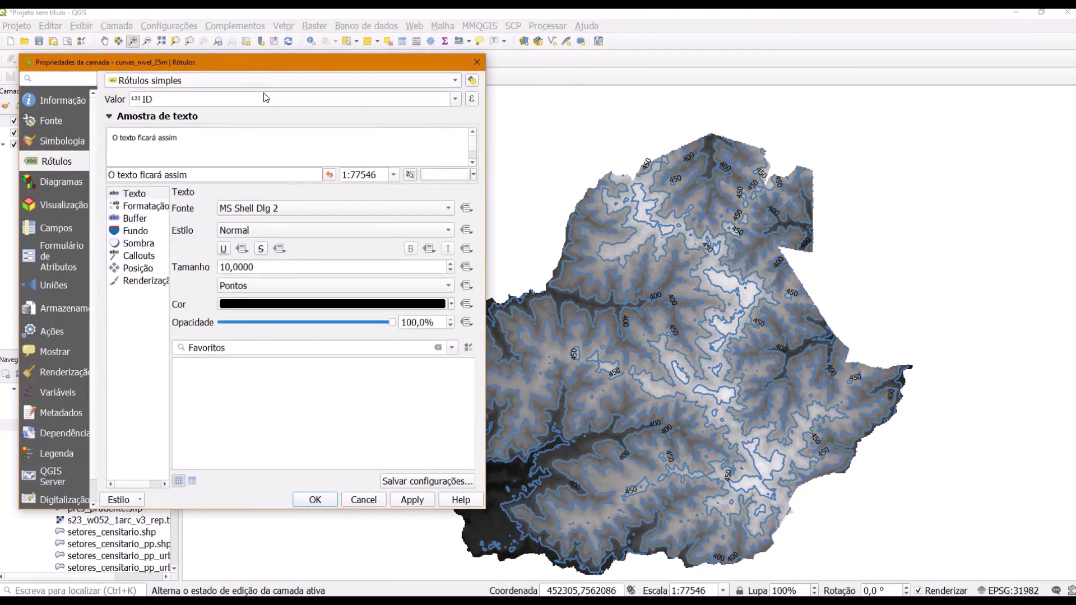
pyautogui.click(456, 99)
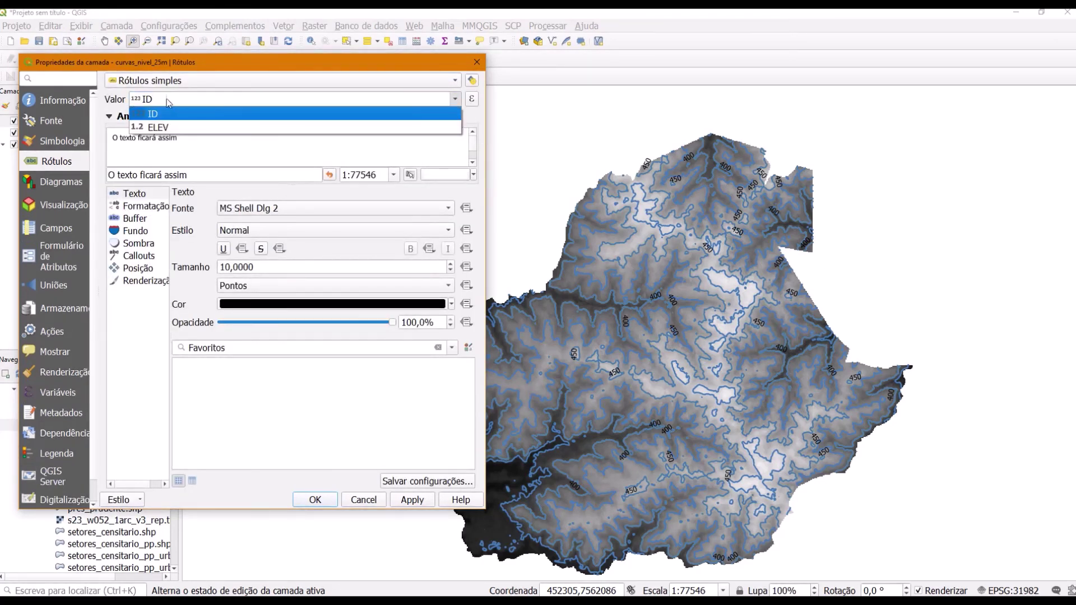
pyautogui.click(165, 128)
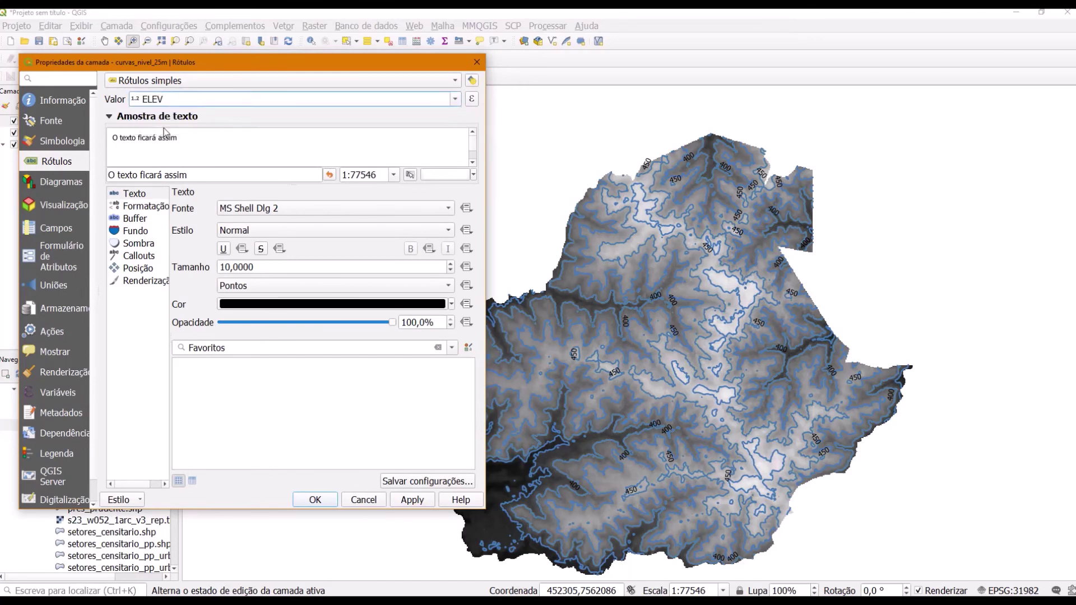
# - Set the text colour of the 25 m contour labels to red #d7191c and apply the layer properties
pyautogui.click(247, 305)
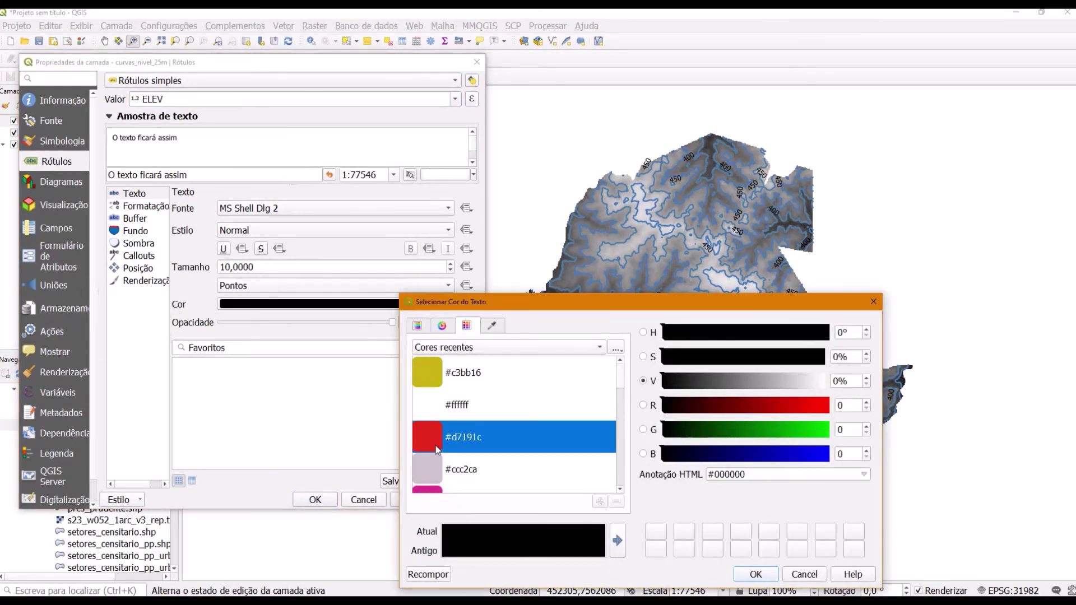
pyautogui.click(438, 450)
pyautogui.click(756, 574)
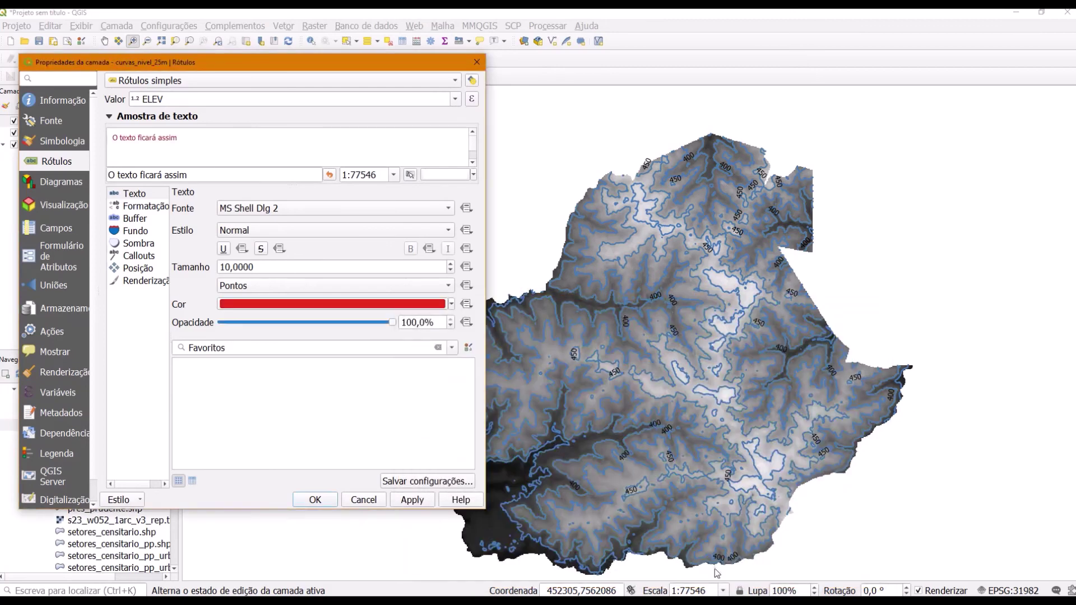
pyautogui.click(409, 499)
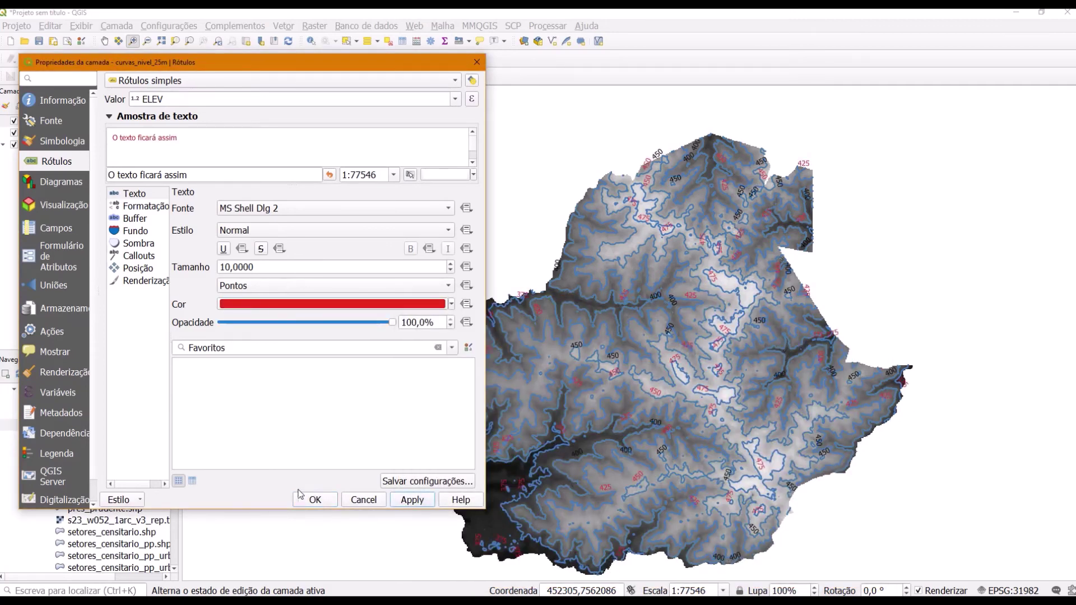
pyautogui.click(314, 499)
# - Switch curvas_nivel_25m off and on over the western part of the map to compare its red labels with the 50 m contours
pyautogui.moveTo(446, 274); pyautogui.dragTo(711, 486)
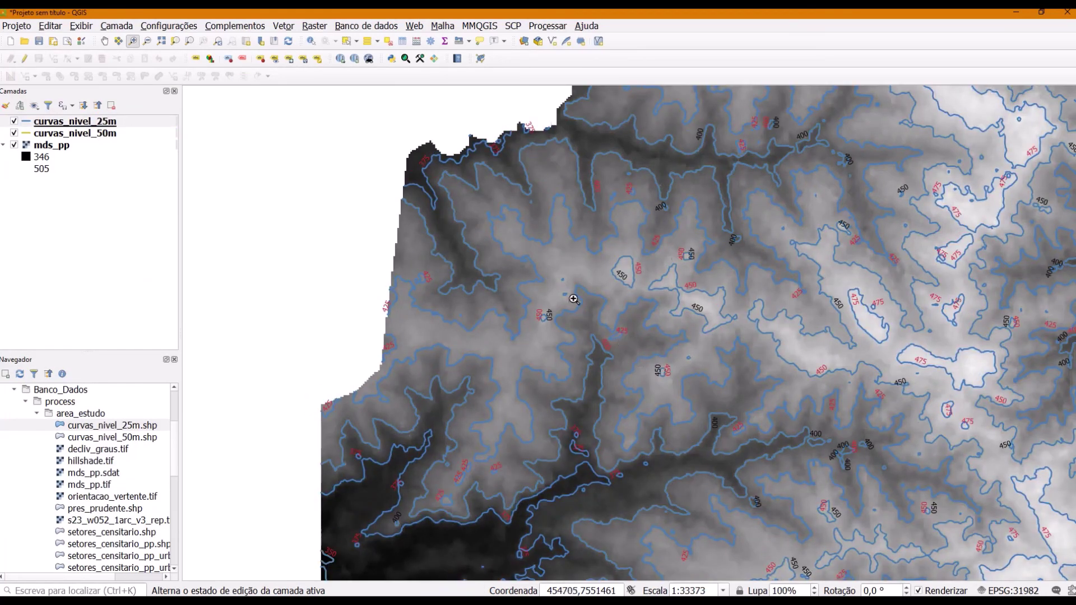
pyautogui.click(14, 121)
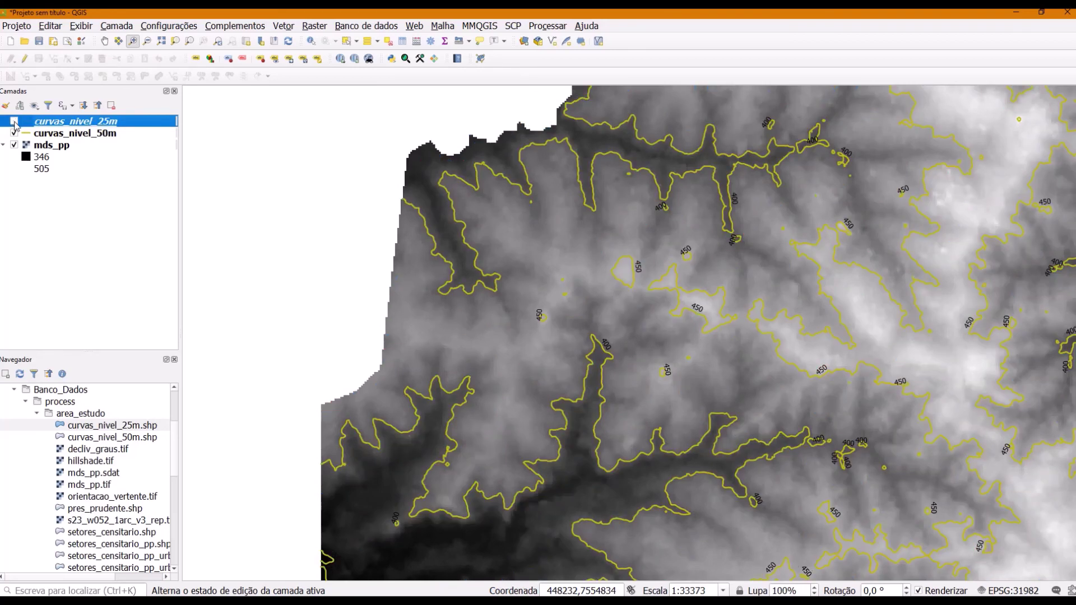
pyautogui.click(14, 122)
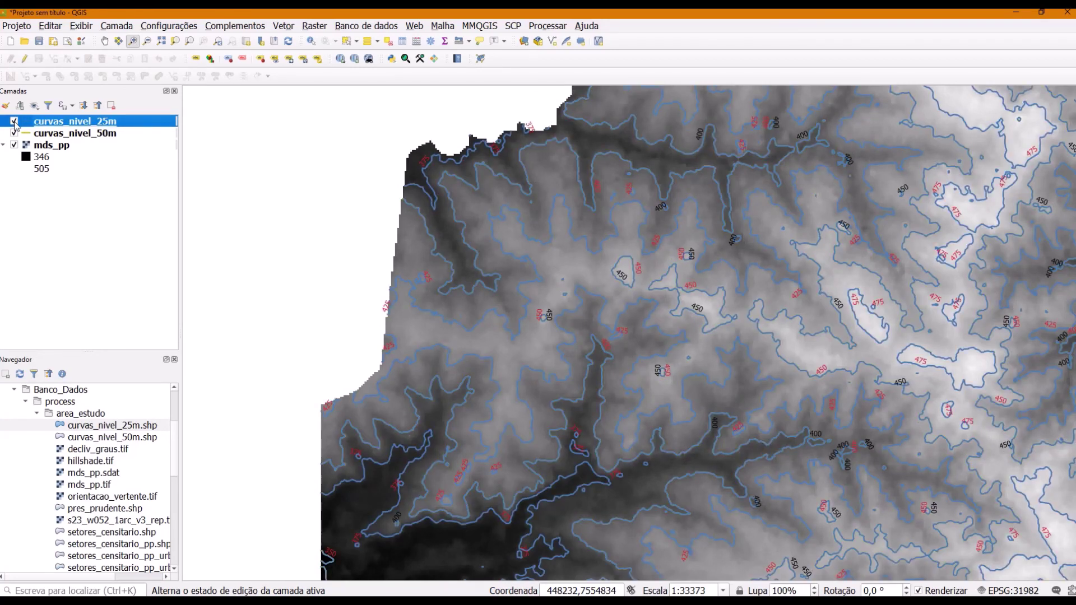
pyautogui.click(14, 122)
pyautogui.click(14, 122)
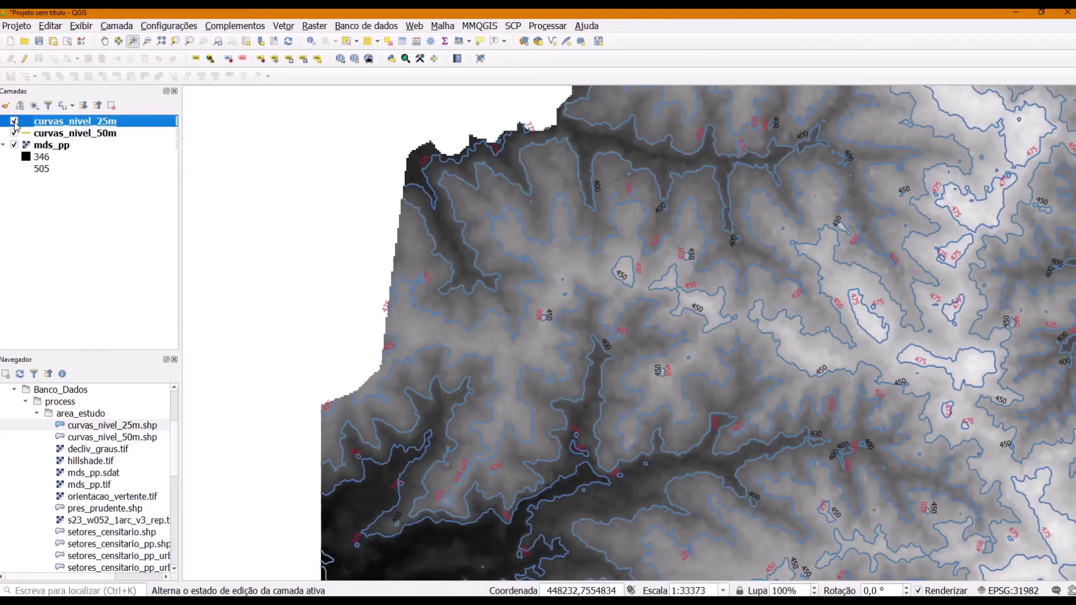
pyautogui.click(14, 122)
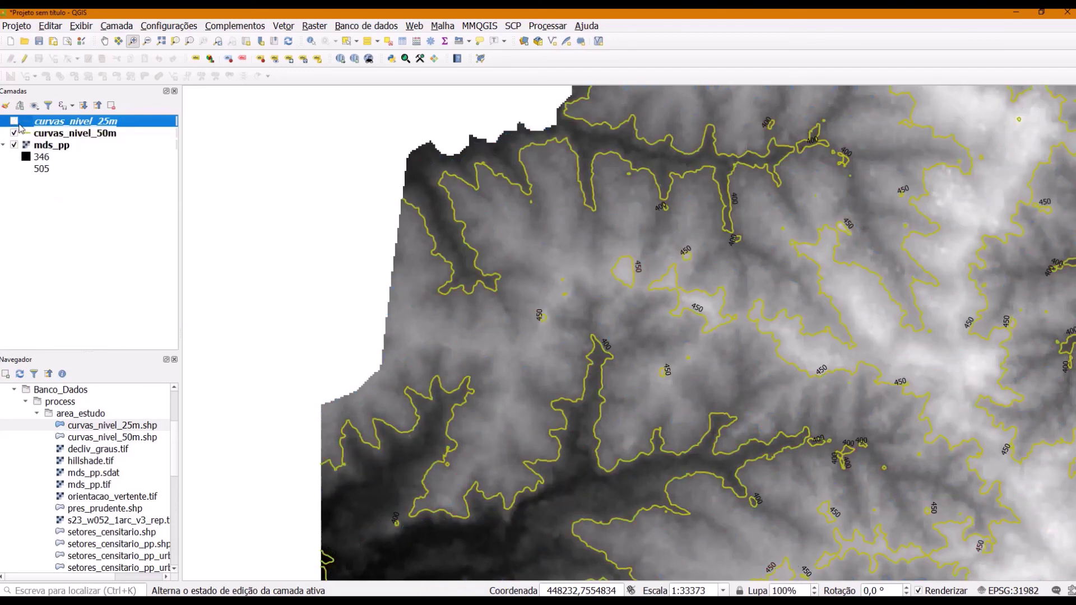
# - Show curvas_nivel_25m over its full extent and hide the curvas_nivel_50m layer
pyautogui.rightClick(36, 127)
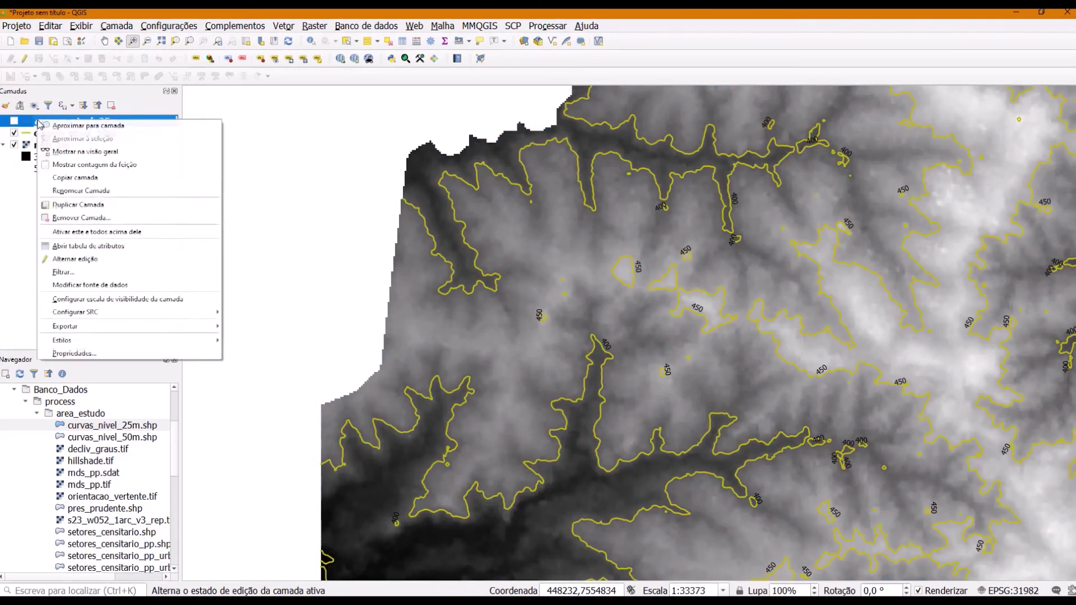
pyautogui.click(53, 131)
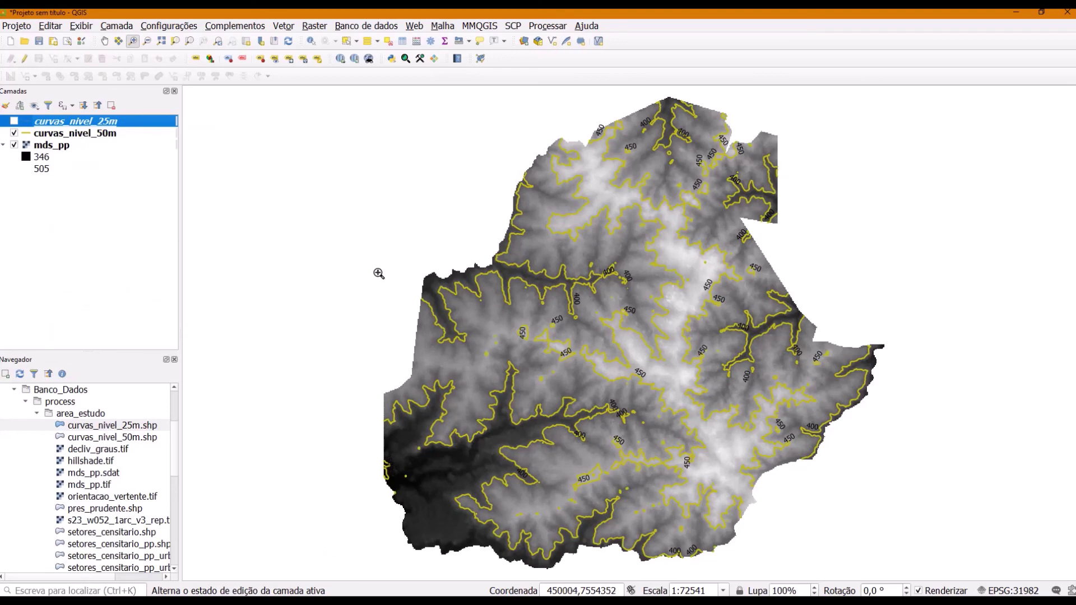
pyautogui.click(14, 121)
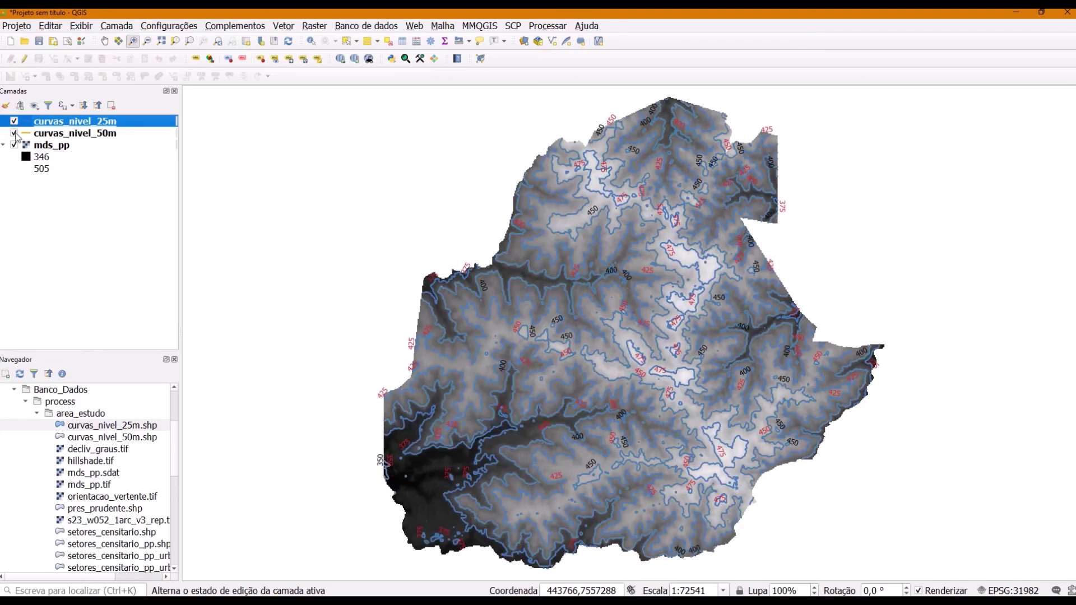
pyautogui.click(14, 133)
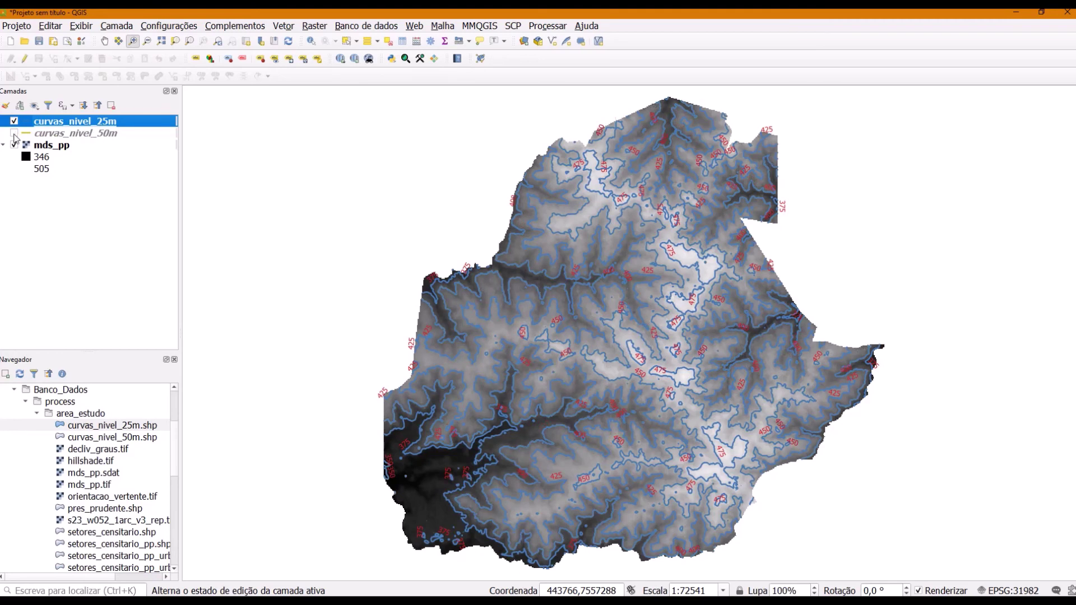
# - Check the feature count and ELEV values in the attribute table of curvas_nivel_25m, then close the table
pyautogui.rightClick(70, 121)
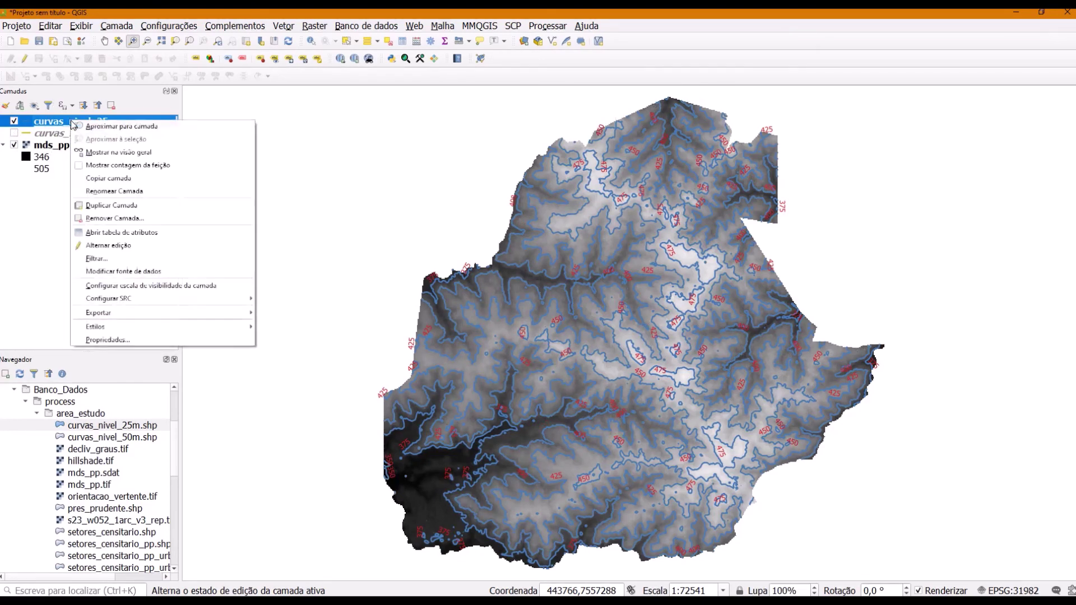
pyautogui.click(153, 233)
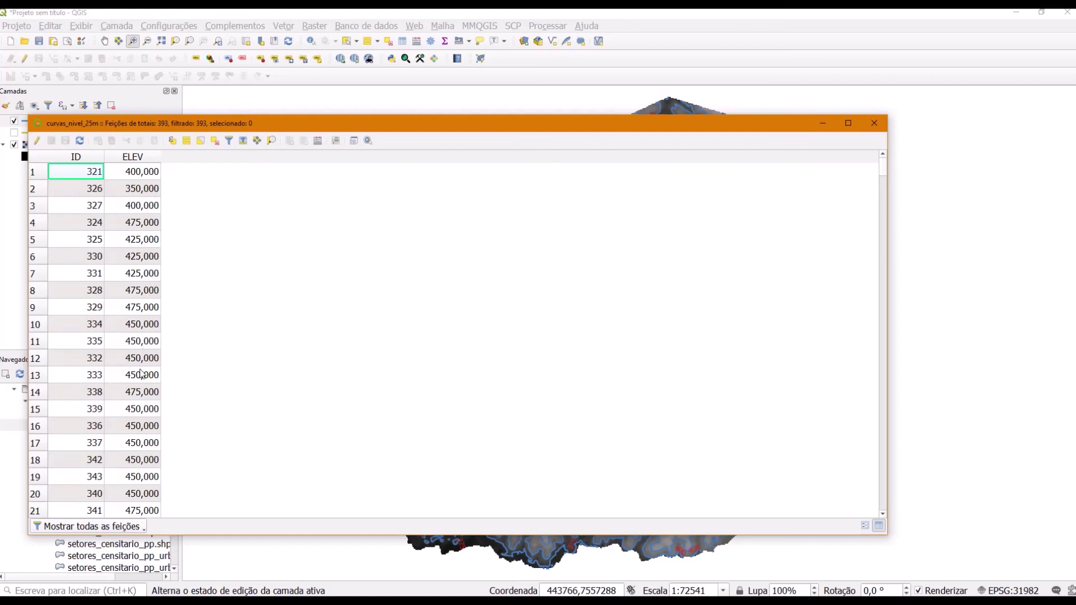
pyautogui.click(874, 123)
# - Inspect the attribute table of curvas_nivel_50m for its number of features, closing it when done
pyautogui.click(80, 134)
pyautogui.rightClick(81, 138)
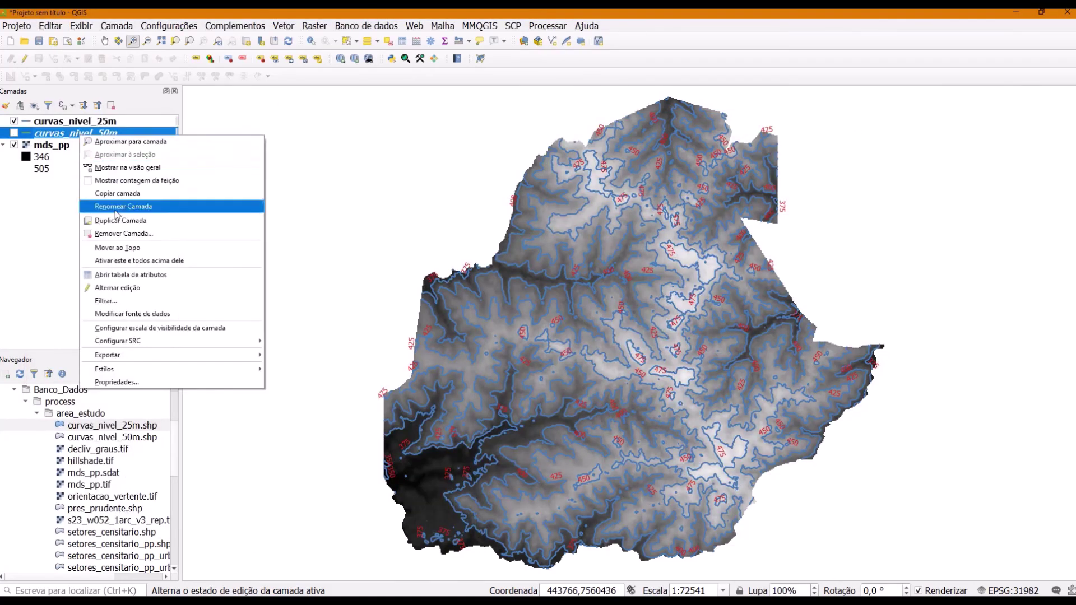
pyautogui.click(117, 281)
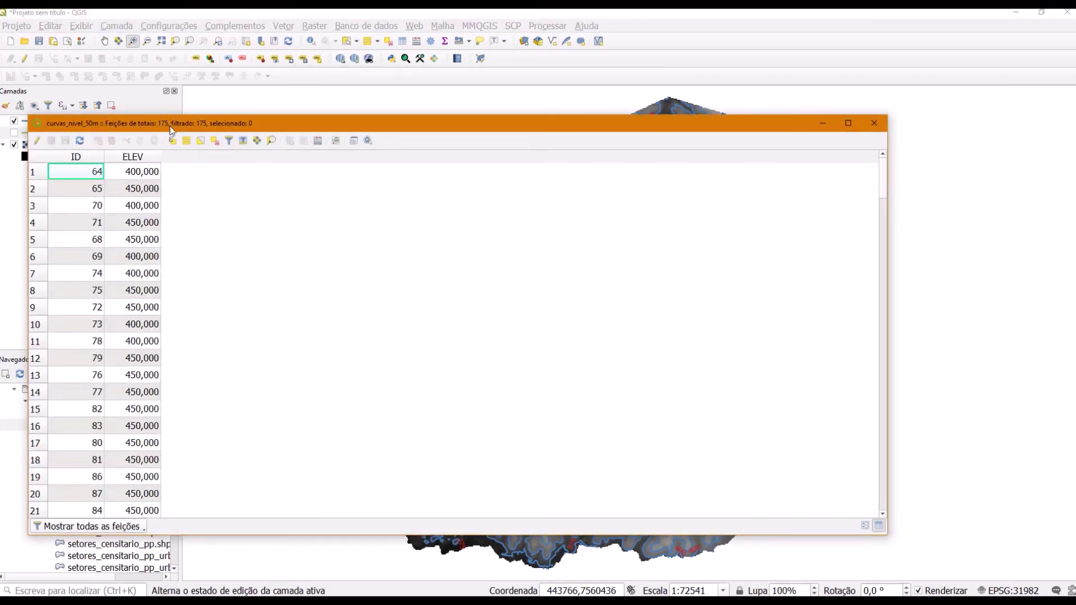
pyautogui.click(873, 122)
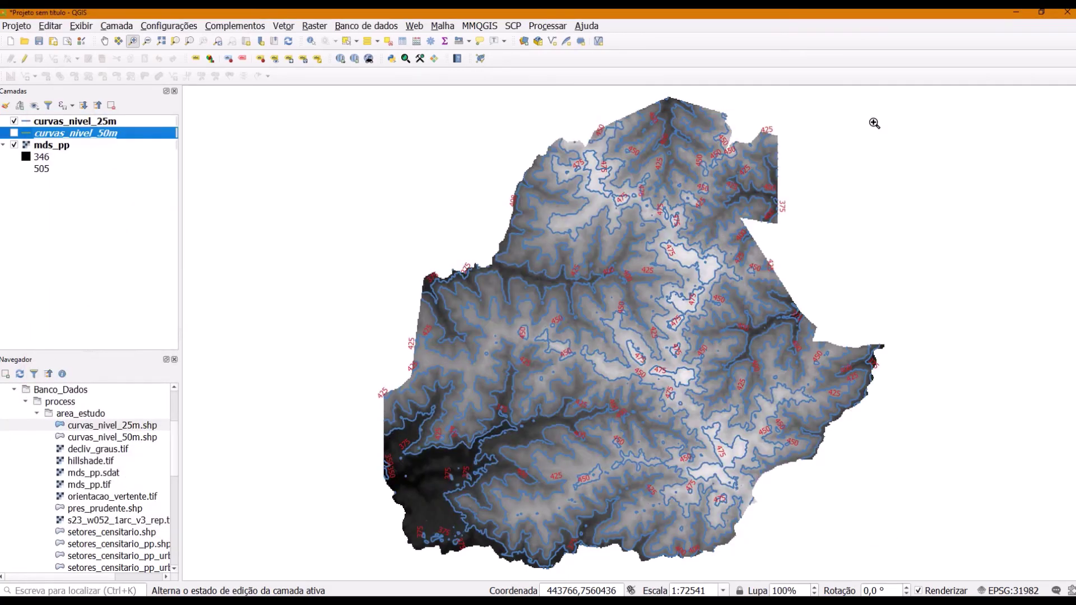